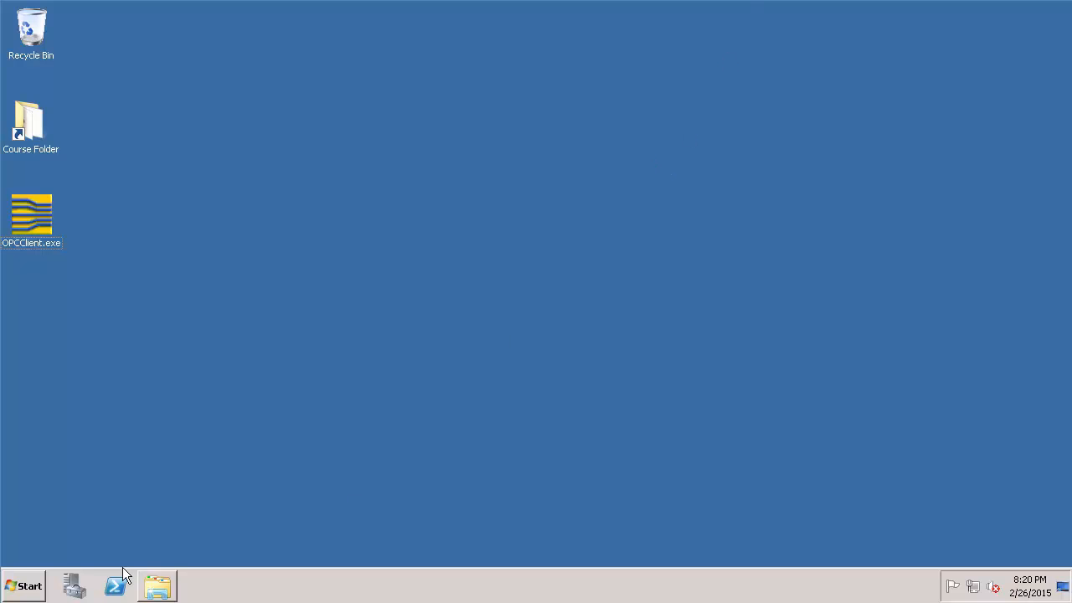
- Launch the PI Interface Configuration Utility, load the opcint1 -> PISRV1 interface and review its point source, interface ID and scan classes
{"action": "left_click", "coordinate": [18, 591]}
{"action": "left_click", "coordinate": [57, 528]}
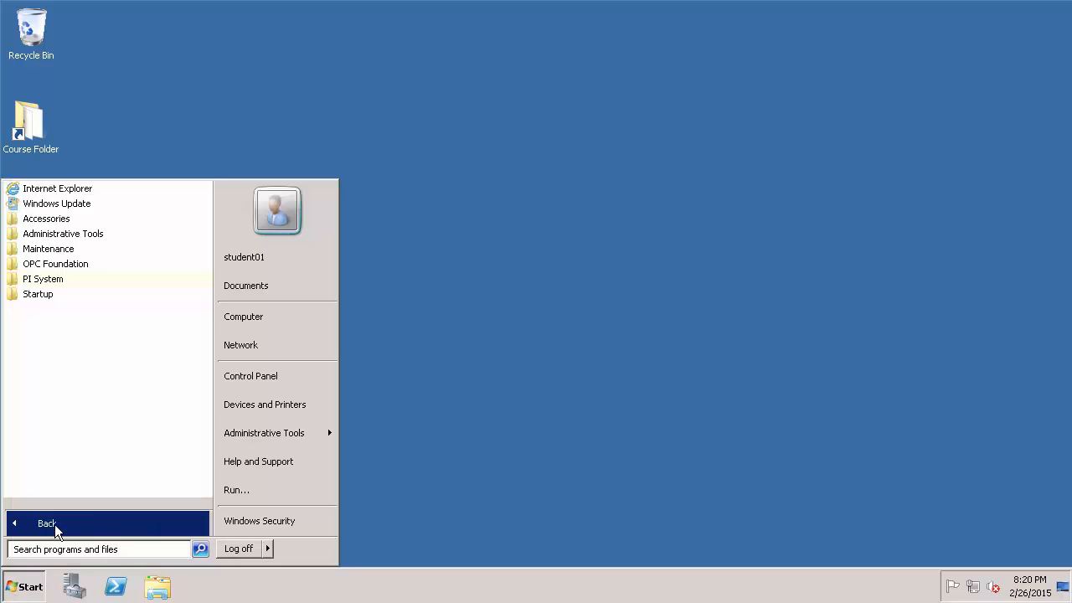
{"action": "left_click", "coordinate": [49, 281]}
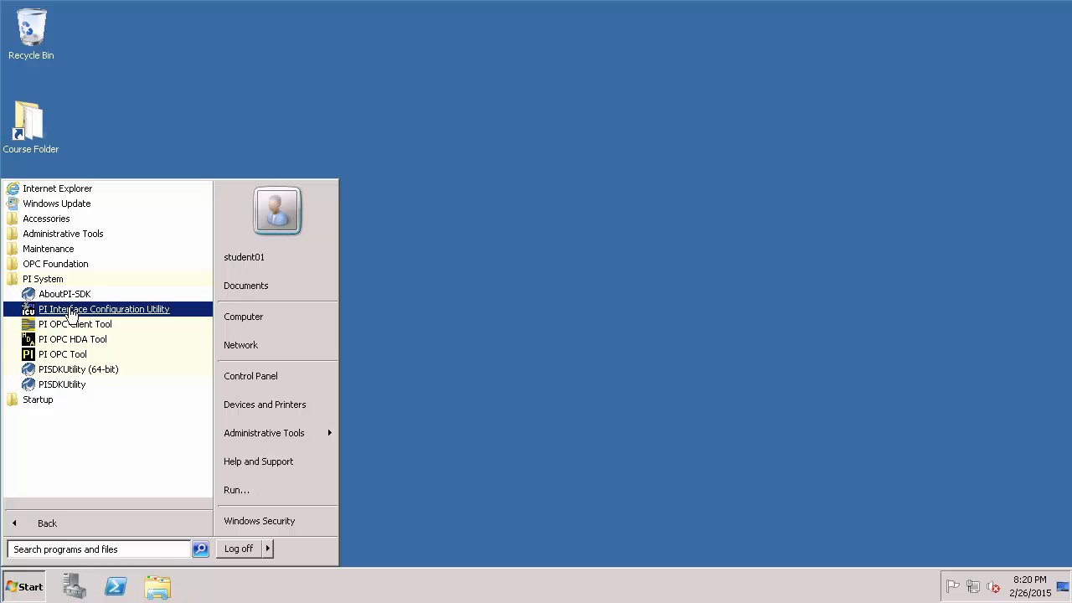
{"action": "left_click", "coordinate": [71, 310]}
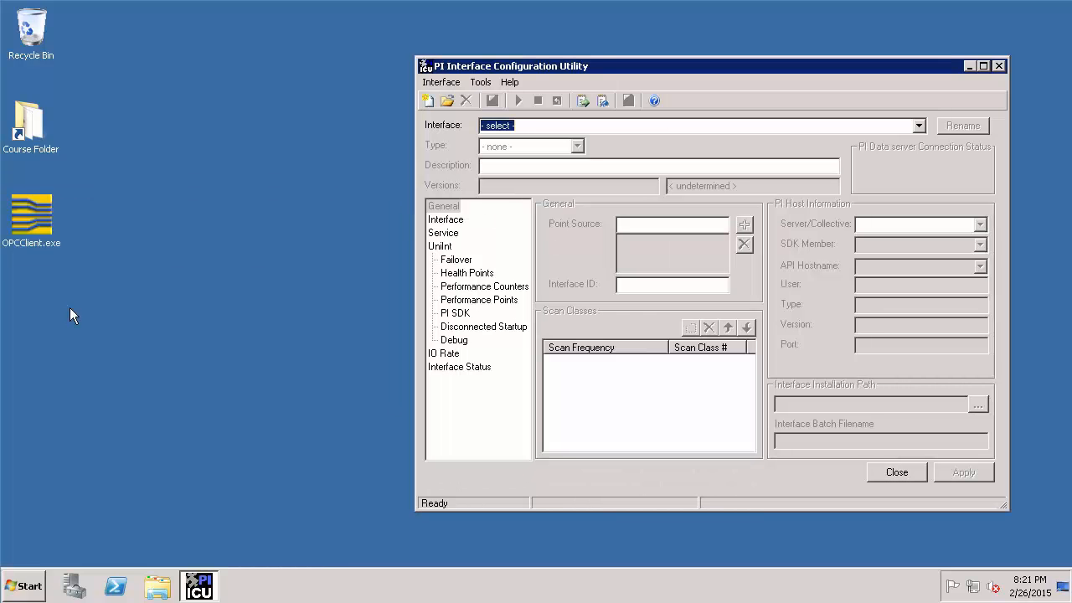
{"action": "left_click", "coordinate": [919, 126]}
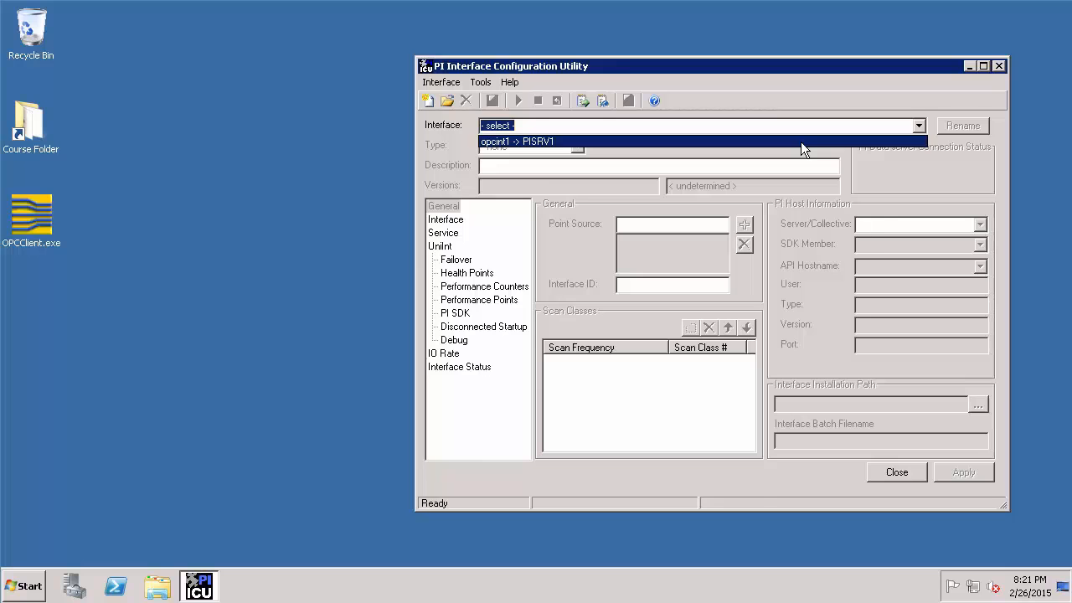
{"action": "left_click", "coordinate": [801, 142]}
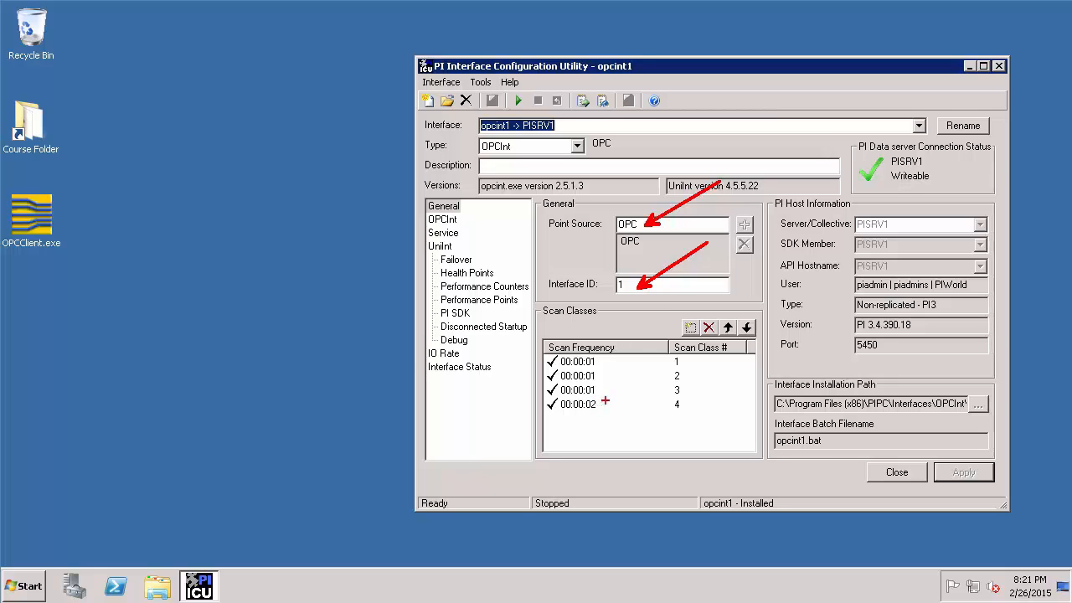
{"action": "left_click_drag", "start_coordinate": [604, 401], "coordinate": [702, 310]}
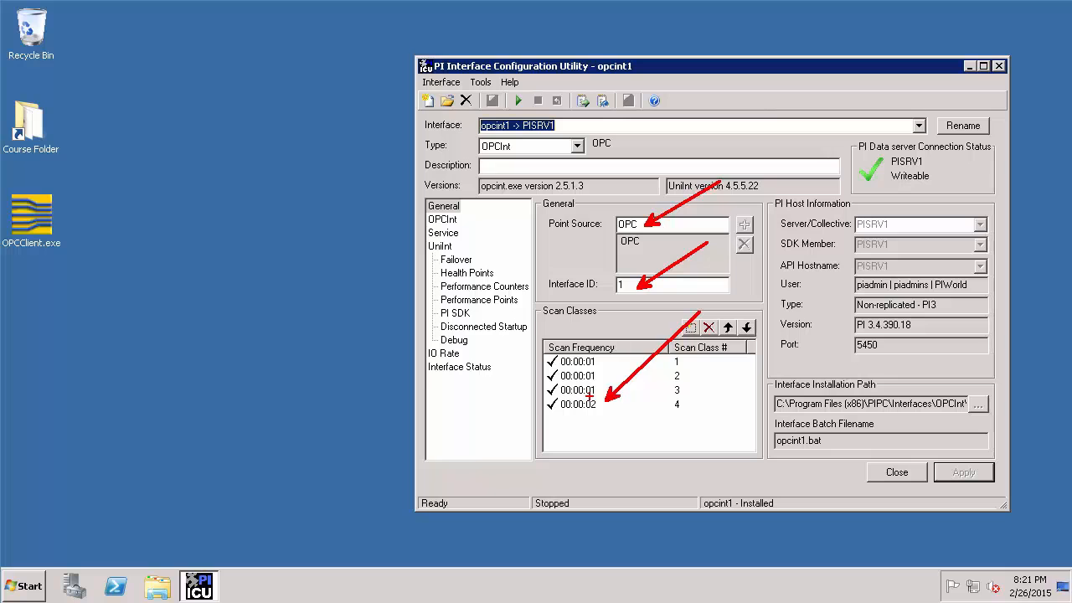
{"action": "key", "text": "Escape"}
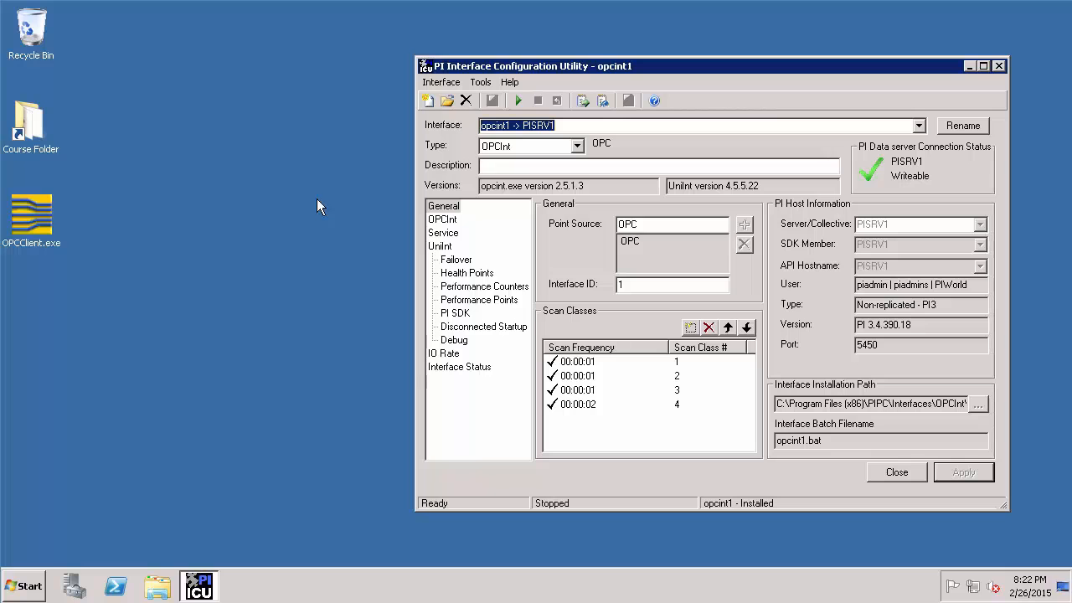
- Run OPCClient.exe as administrator and connect to OPCSample.OpcDa20Server.1 on Localhost
{"action": "right_click", "coordinate": [45, 222]}
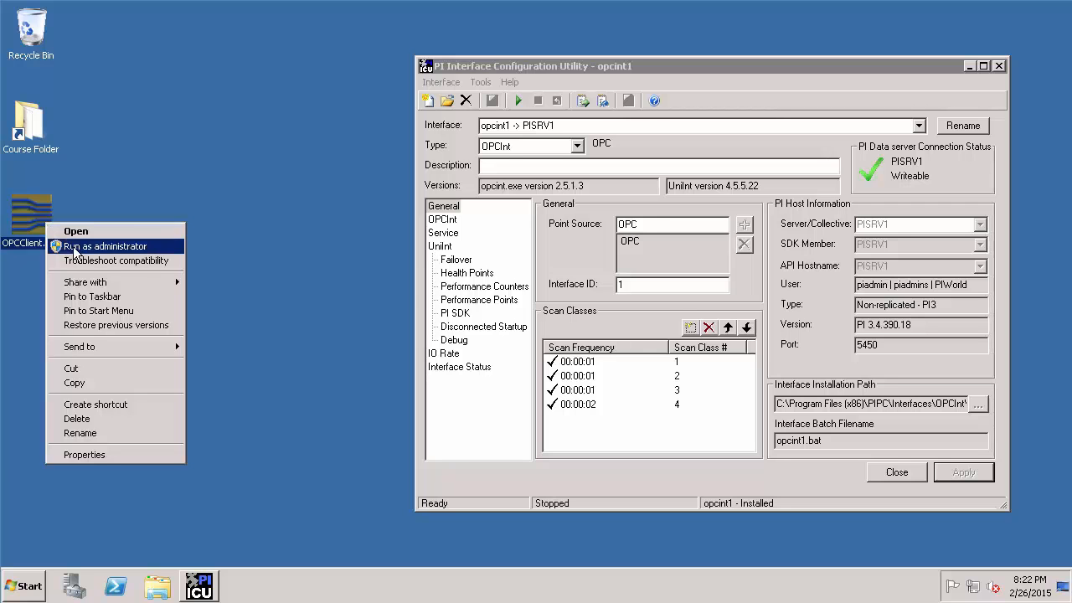
{"action": "left_click", "coordinate": [74, 249]}
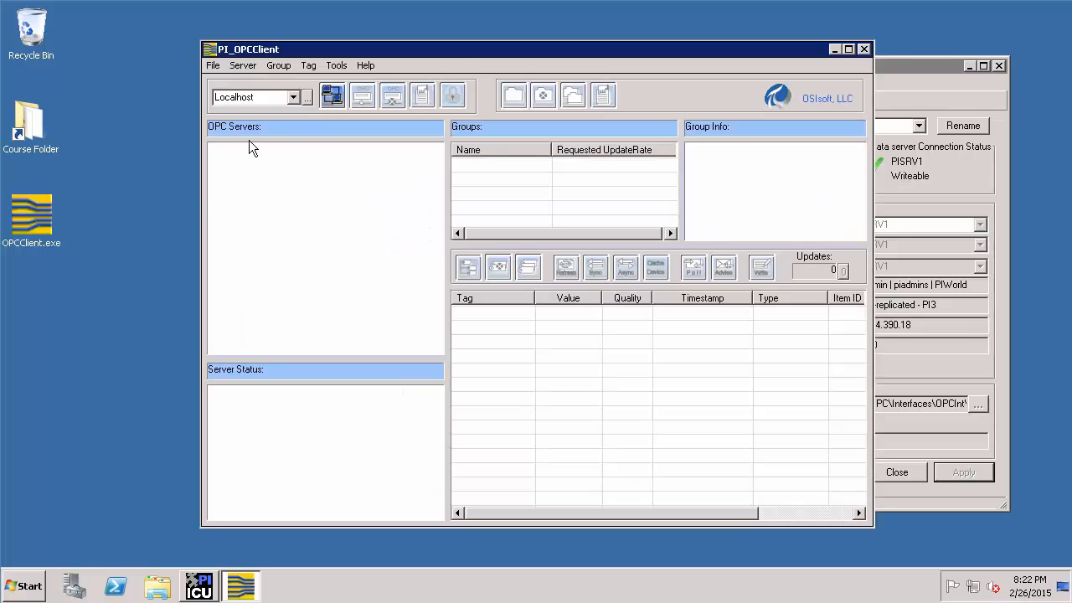
{"action": "left_click", "coordinate": [332, 95]}
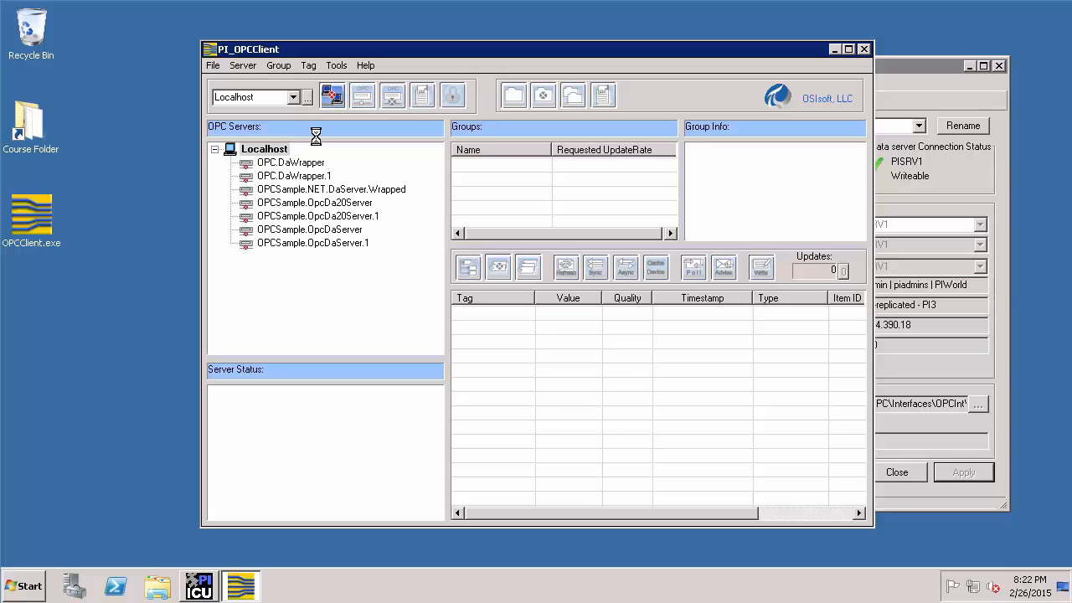
{"action": "left_click", "coordinate": [331, 216]}
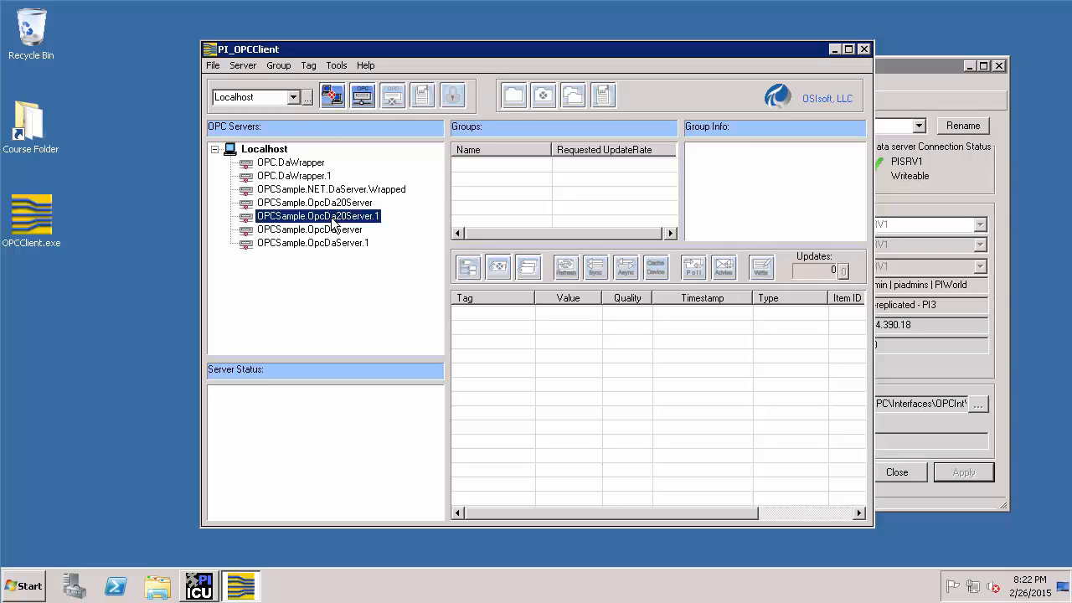
{"action": "double_click", "coordinate": [333, 220]}
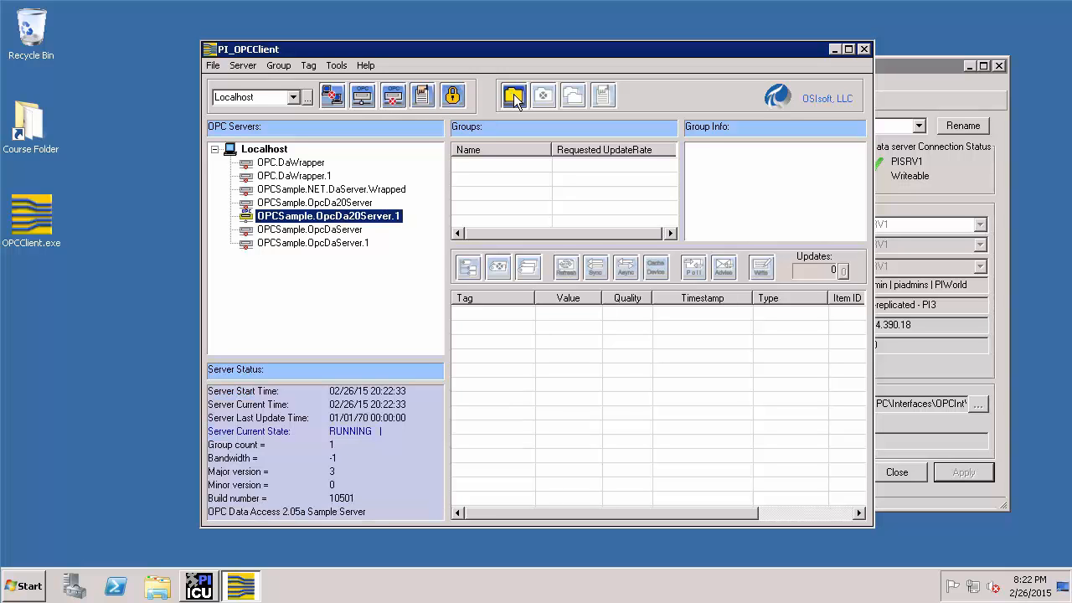
- Create an active group named Group1 on the connected OPC server, keeping the default 1000 ms update rate and DA version v2.05a
{"action": "left_click_drag", "start_coordinate": [518, 100], "coordinate": [589, 34]}
{"action": "key", "text": "Escape"}
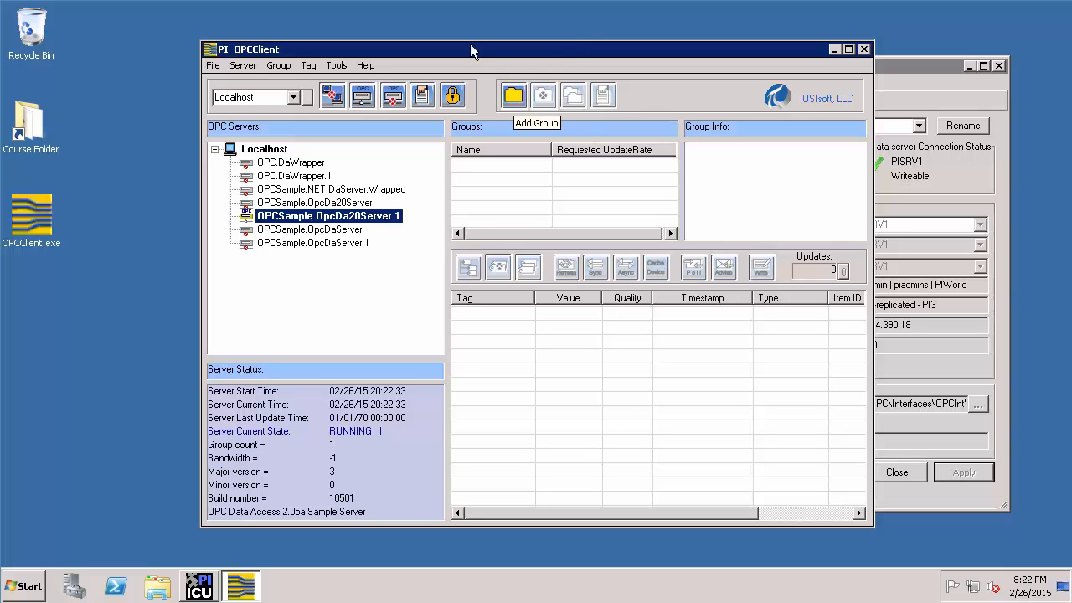
{"action": "left_click", "coordinate": [514, 95]}
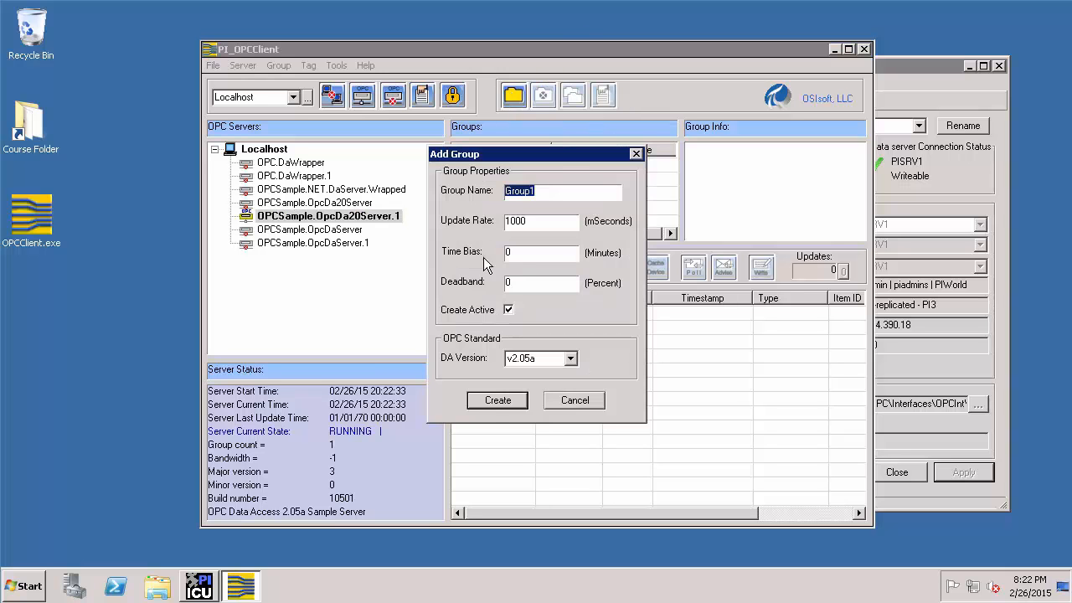
{"action": "left_click", "coordinate": [491, 400]}
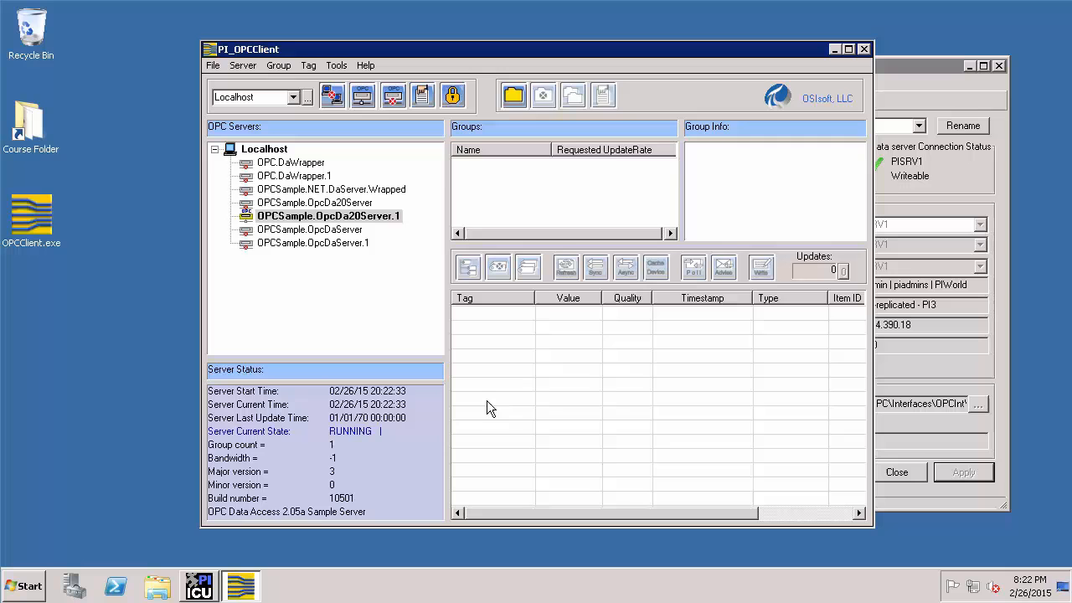
- Open item browsing for Group1 and add all items of Sample Process > Pump1 to the added tags list
{"action": "left_click", "coordinate": [466, 273]}
{"action": "left_click", "coordinate": [397, 109]}
{"action": "left_click", "coordinate": [386, 121]}
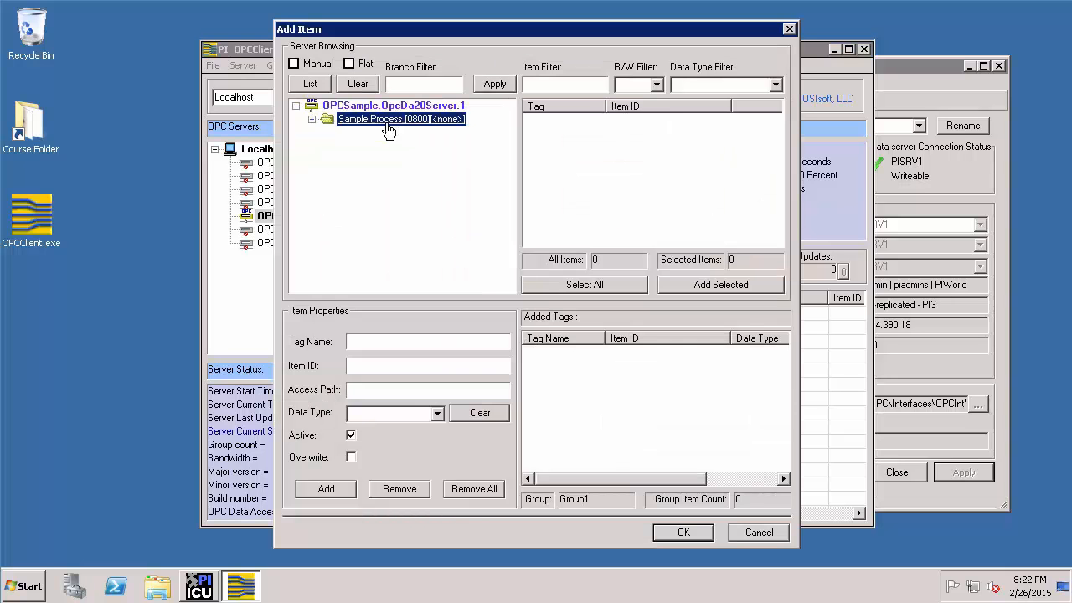
{"action": "double_click", "coordinate": [386, 125]}
{"action": "left_click", "coordinate": [379, 132]}
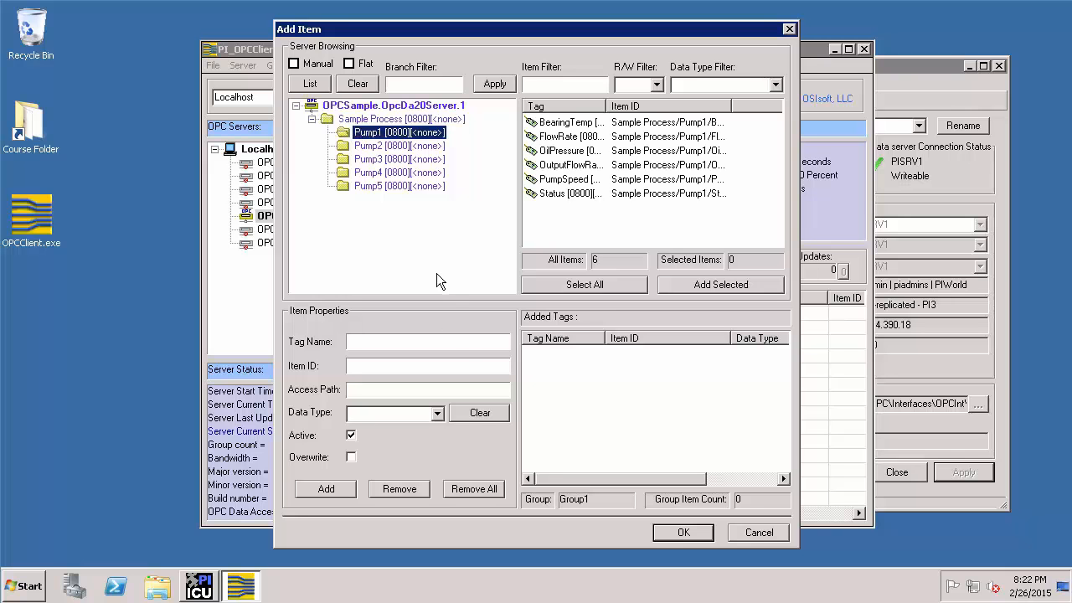
{"action": "left_click", "coordinate": [549, 285]}
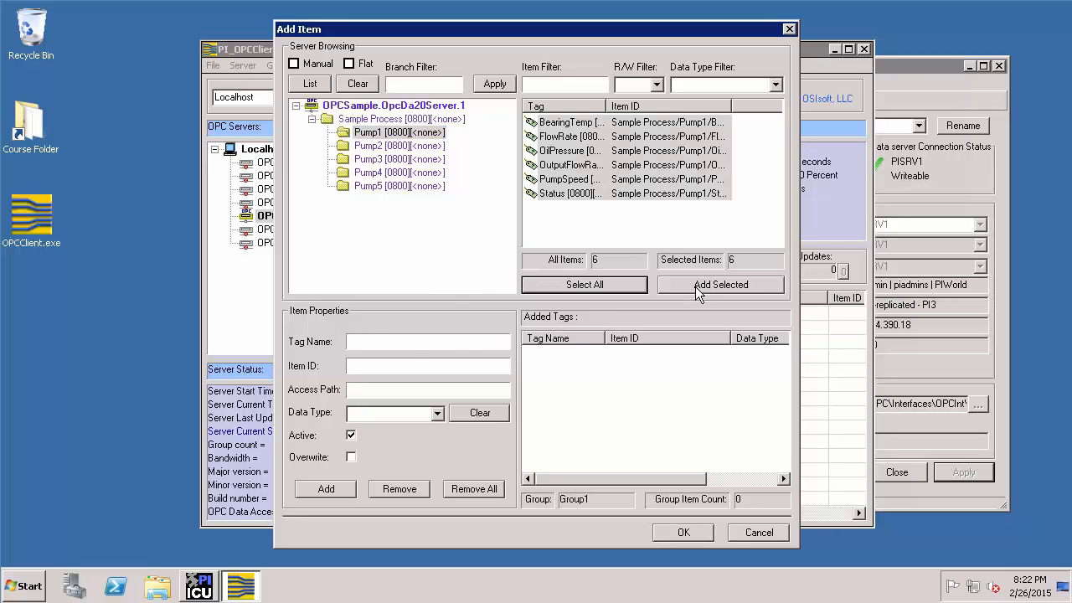
{"action": "left_click", "coordinate": [699, 289]}
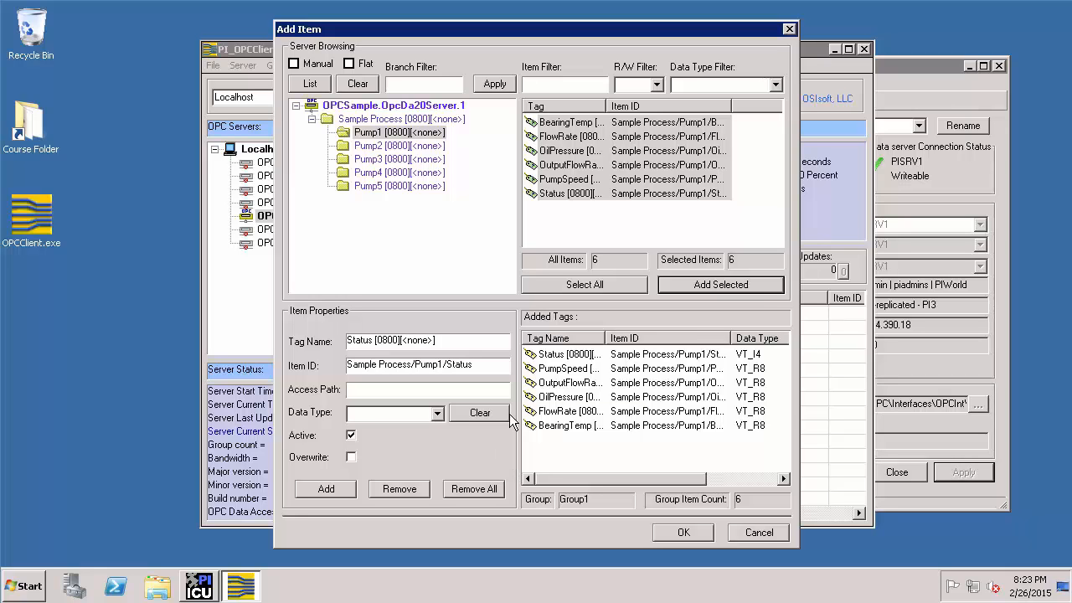
- Copy the item ID of the added Pump1 FlowRate tag
{"action": "left_click", "coordinate": [554, 411]}
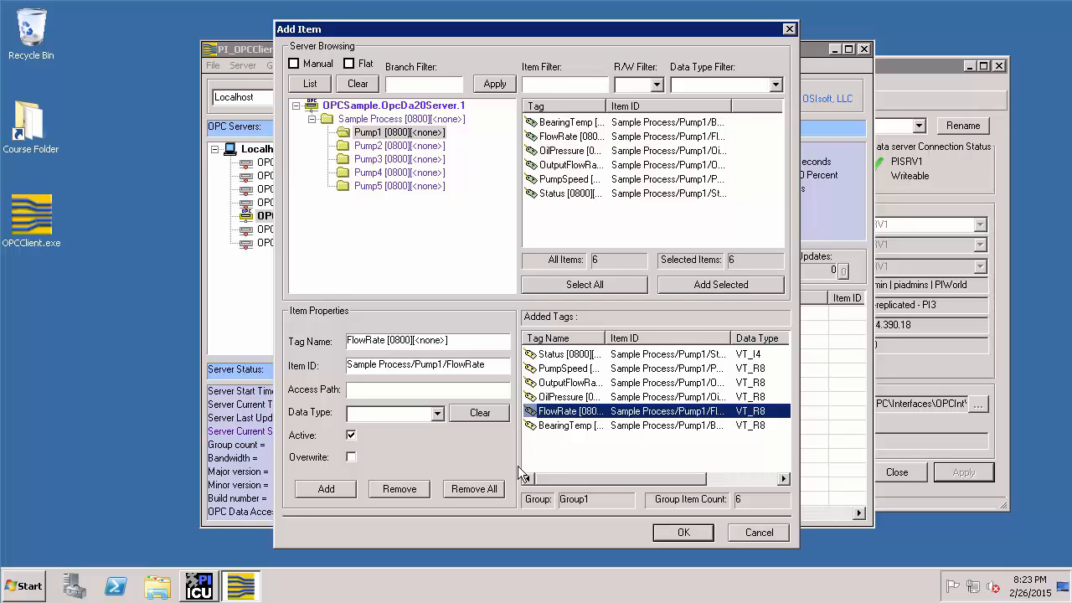
{"action": "left_click_drag", "start_coordinate": [488, 366], "coordinate": [264, 405]}
{"action": "key", "text": "ctrl+c"}
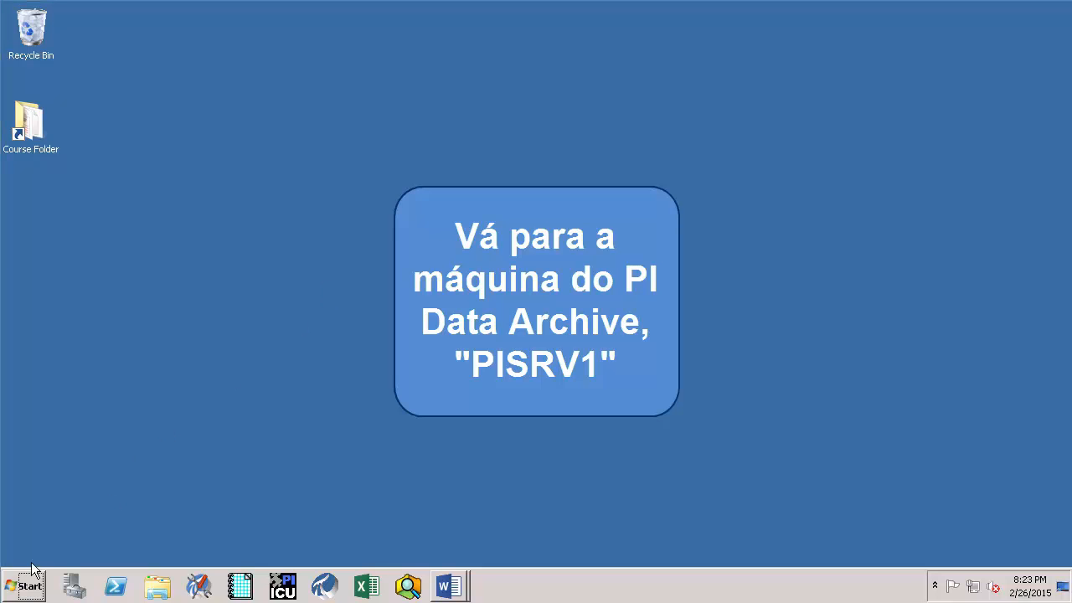
- On the PISRV1 machine, launch PI System Management Tools and open Point Builder
{"action": "left_click", "coordinate": [21, 591]}
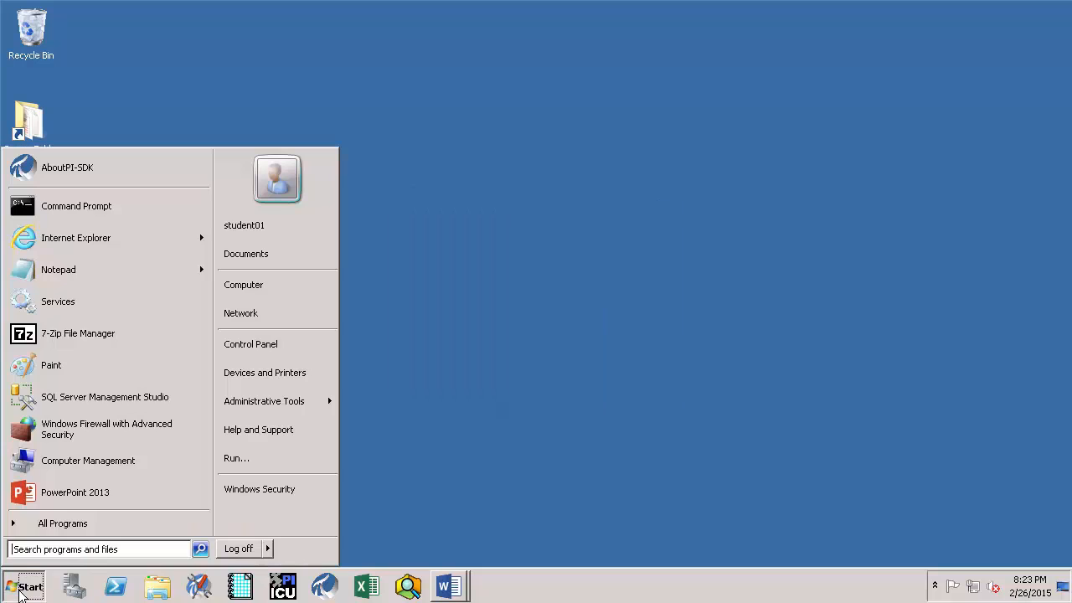
{"action": "left_click", "coordinate": [48, 530]}
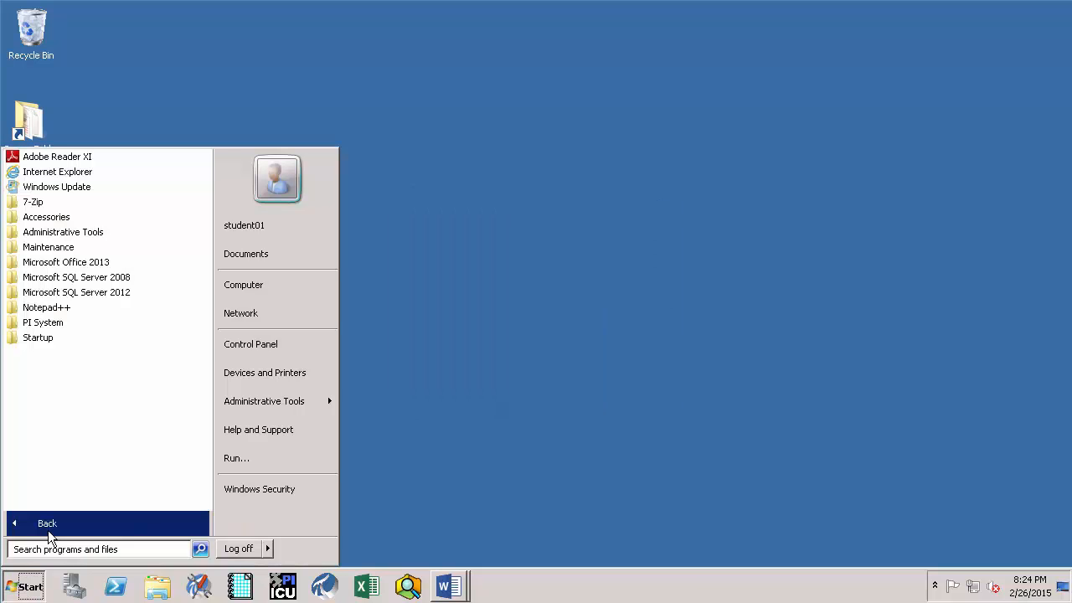
{"action": "left_click", "coordinate": [43, 327]}
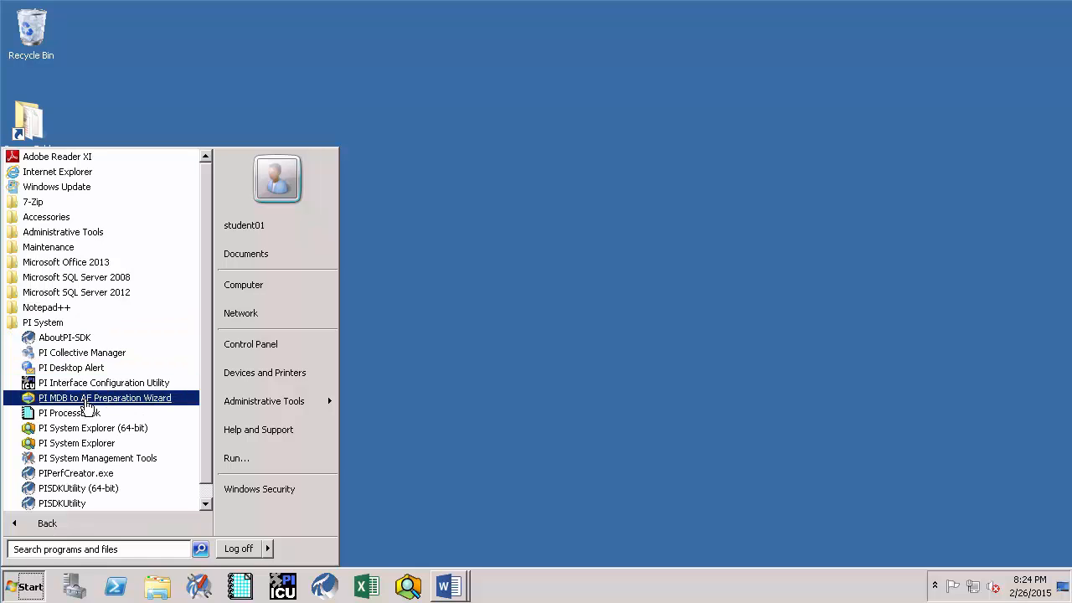
{"action": "left_click", "coordinate": [85, 460]}
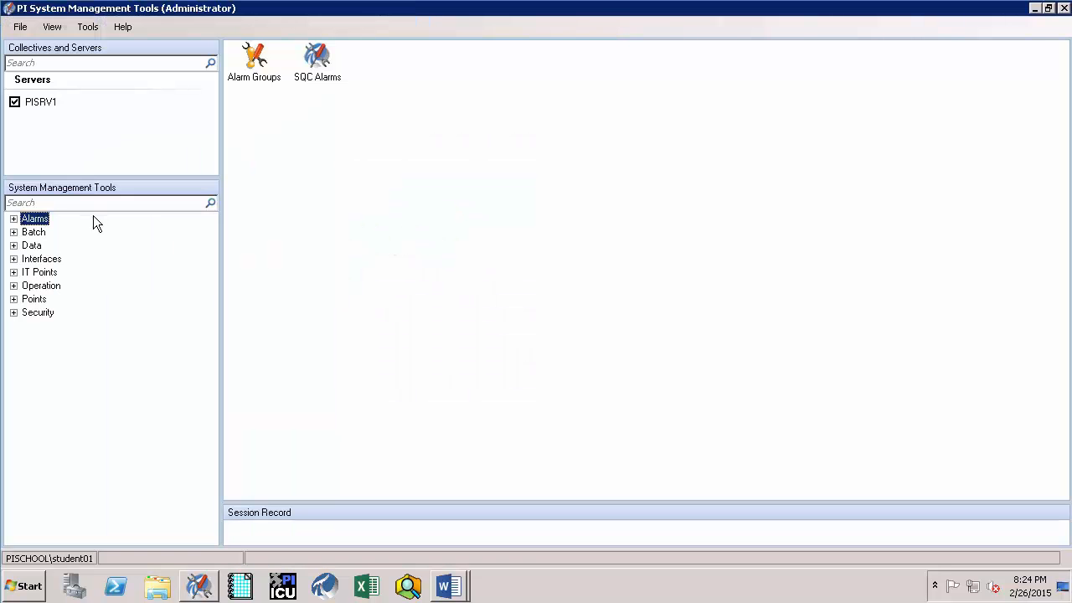
{"action": "left_click", "coordinate": [13, 299]}
{"action": "left_click", "coordinate": [51, 339]}
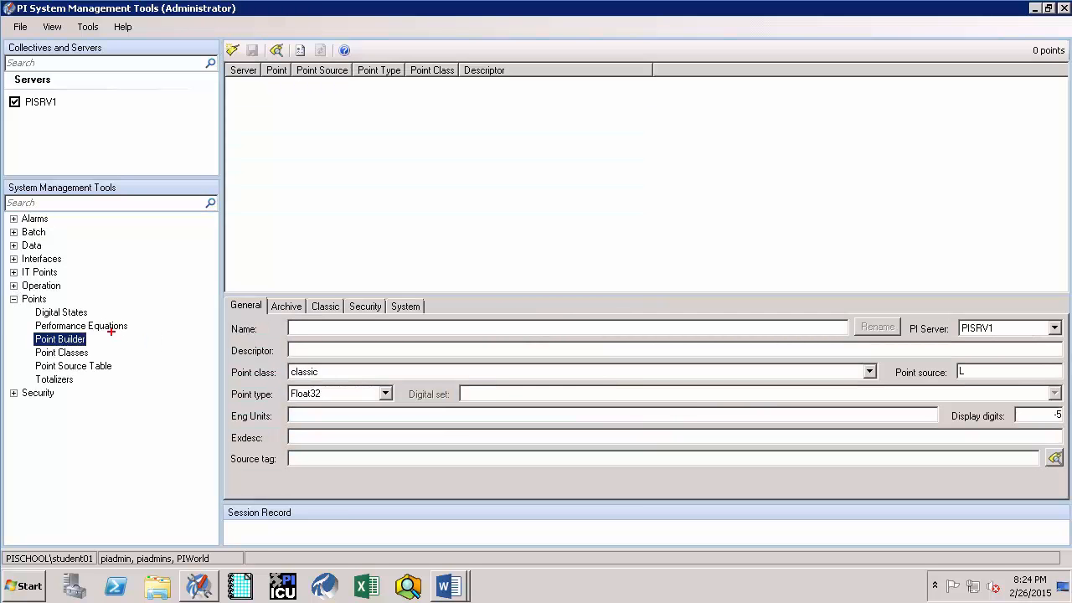
{"action": "left_click_drag", "start_coordinate": [106, 332], "coordinate": [132, 307]}
- Name the new PI point Pump1.FlowRate and set its point source to OPC
{"action": "left_click", "coordinate": [304, 328]}
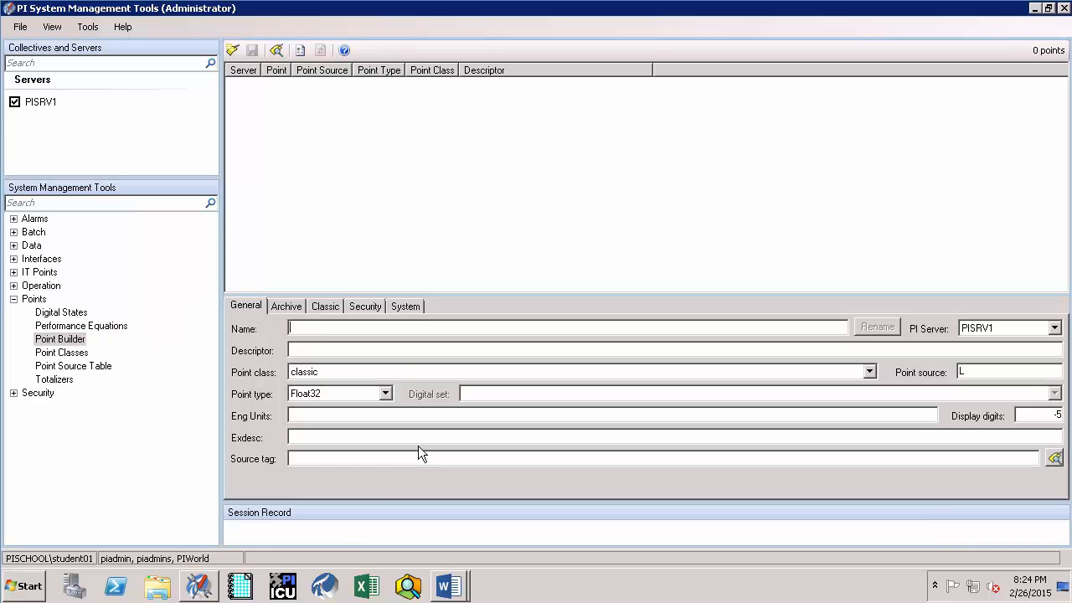
{"action": "type", "text": "Pump1.FlowRate"}
{"action": "double_click", "coordinate": [972, 369]}
{"action": "type", "text": "OPC"}
- Set the point's Location1 to 1 and Location4 to 4, and paste Sample Process/Pump1/FlowRate as its instrument tag
{"action": "left_click", "coordinate": [326, 307]}
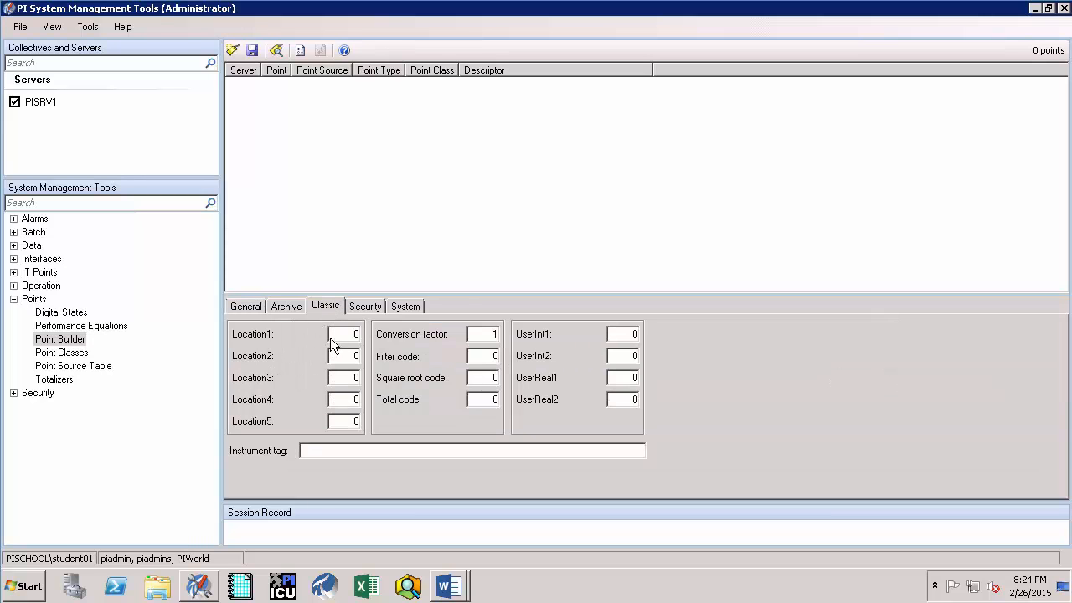
{"action": "double_click", "coordinate": [353, 336]}
{"action": "type", "text": "1"}
{"action": "double_click", "coordinate": [353, 399]}
{"action": "type", "text": "4"}
{"action": "left_click", "coordinate": [357, 450]}
{"action": "key", "text": "ctrl+v"}
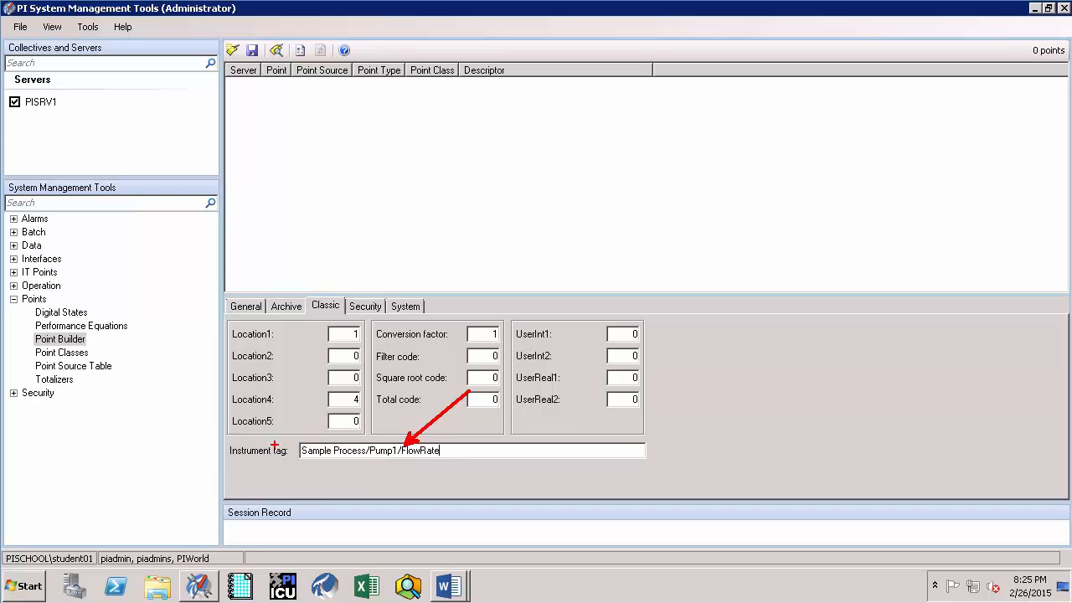
- Review the point's security and general settings, save the new point and minimize PI System Management Tools
{"action": "left_click", "coordinate": [358, 304]}
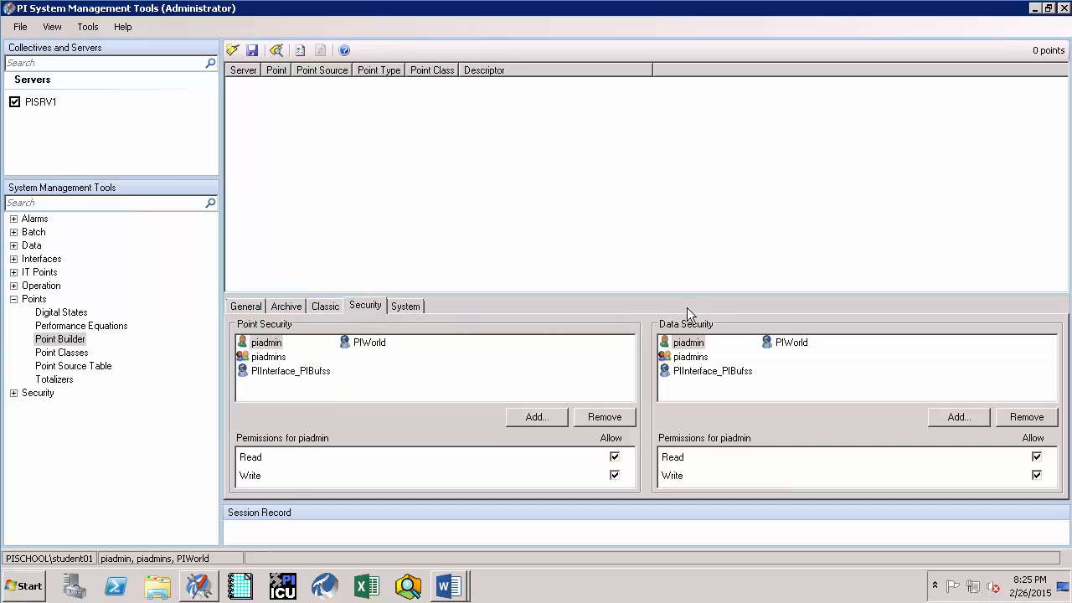
{"action": "left_click", "coordinate": [253, 309]}
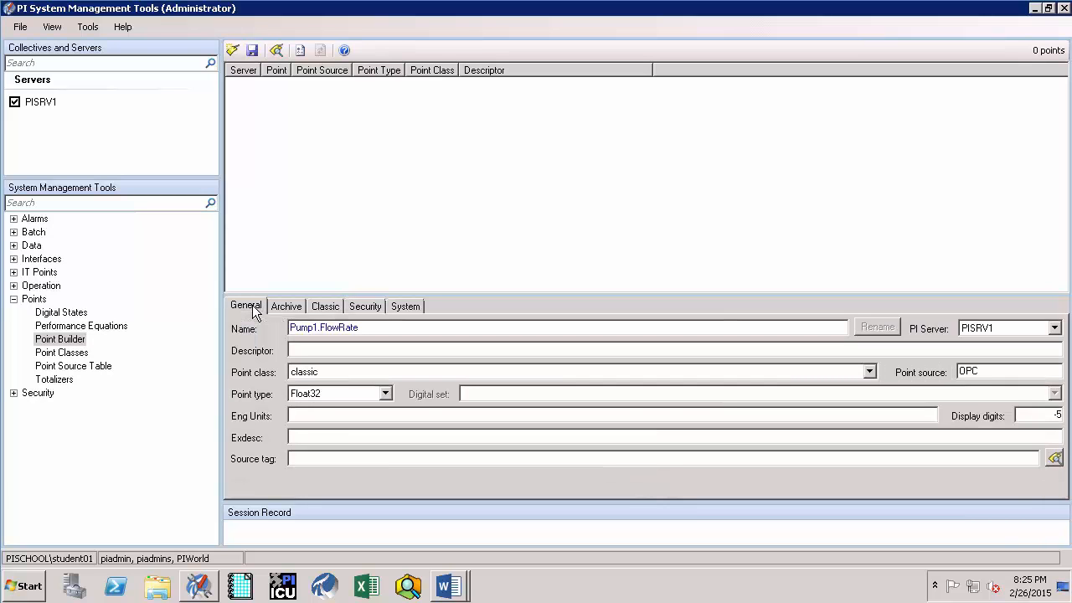
{"action": "left_click", "coordinate": [252, 51]}
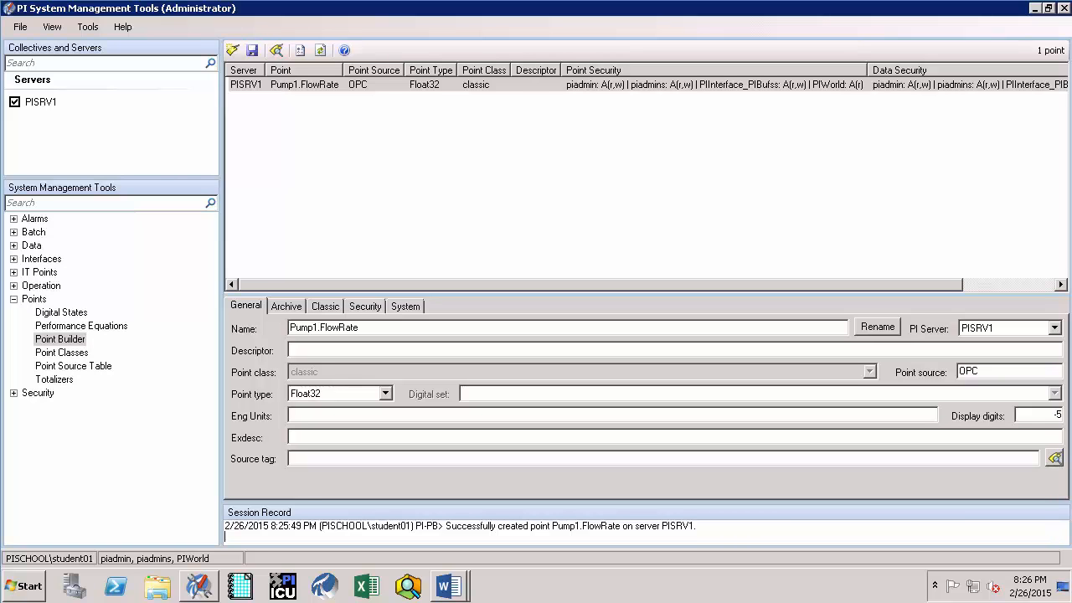
{"action": "left_click", "coordinate": [1036, 8]}
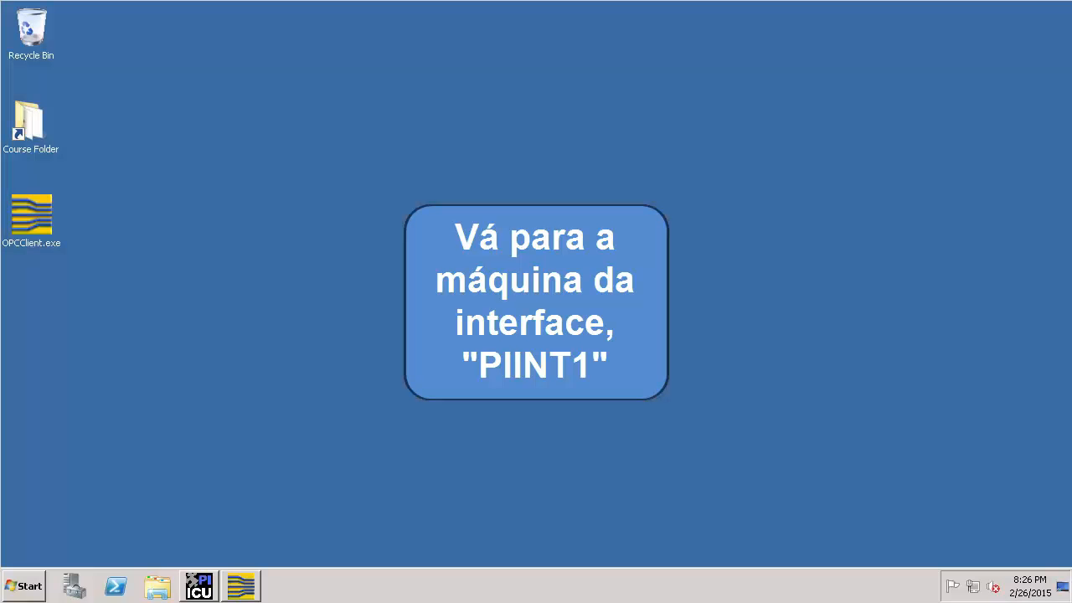
- On the PIINT1 machine, open PI OPC Client and browse the addable items for Group1 to Pump1 under Sample Process
{"action": "left_click", "coordinate": [243, 586]}
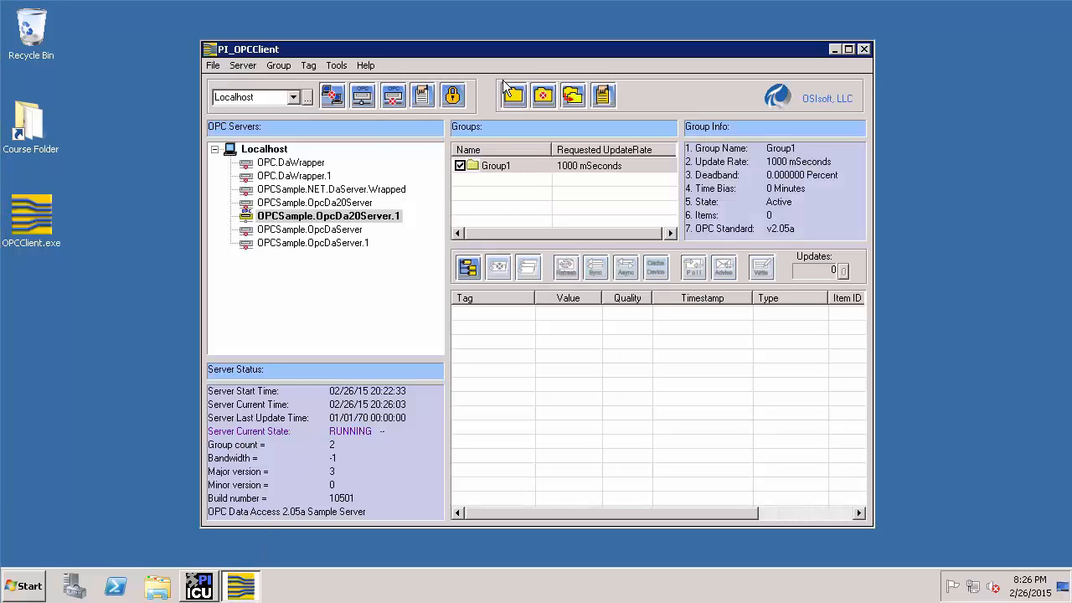
{"action": "left_click", "coordinate": [468, 267]}
{"action": "left_click", "coordinate": [376, 111]}
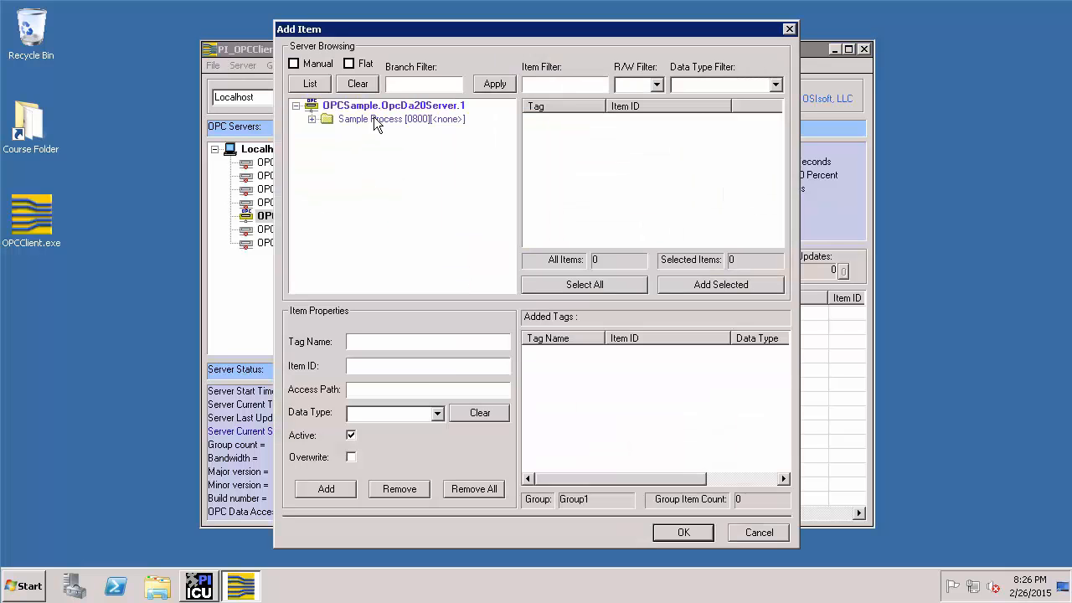
{"action": "left_click", "coordinate": [394, 118]}
{"action": "left_click", "coordinate": [385, 132]}
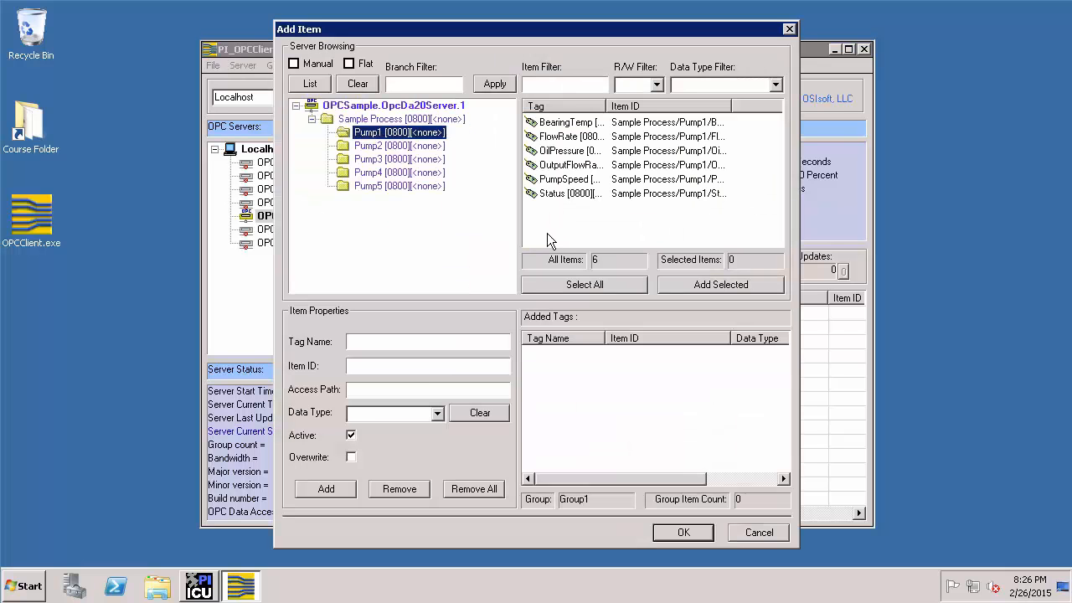
- Add all Pump1 items to the group and select the item ID of the added Status tag
{"action": "left_click", "coordinate": [573, 289]}
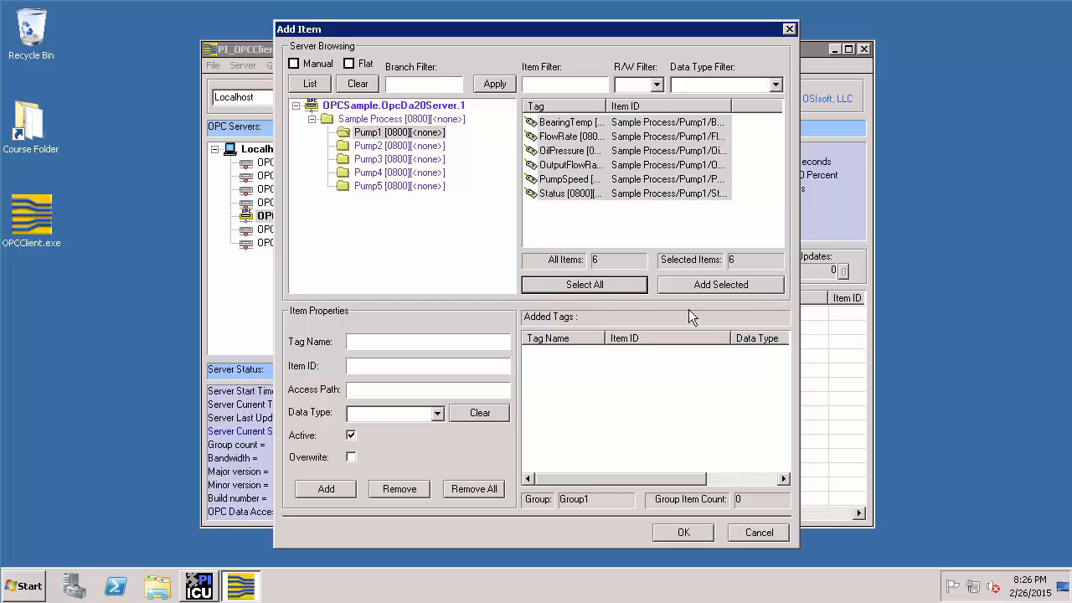
{"action": "left_click", "coordinate": [720, 289]}
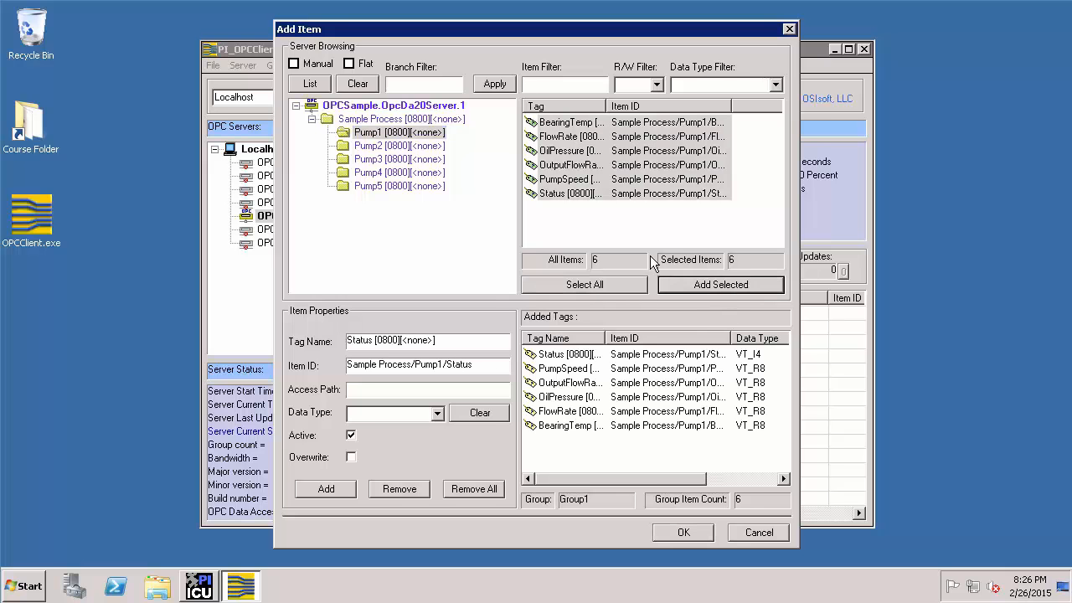
{"action": "left_click", "coordinate": [576, 359]}
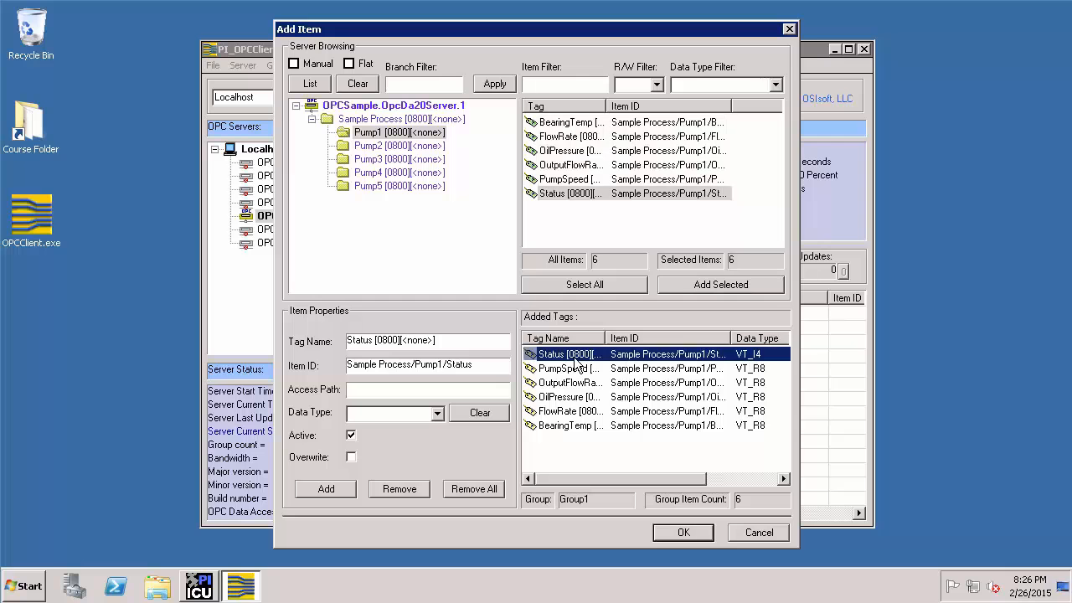
{"action": "left_click_drag", "start_coordinate": [487, 368], "coordinate": [269, 378]}
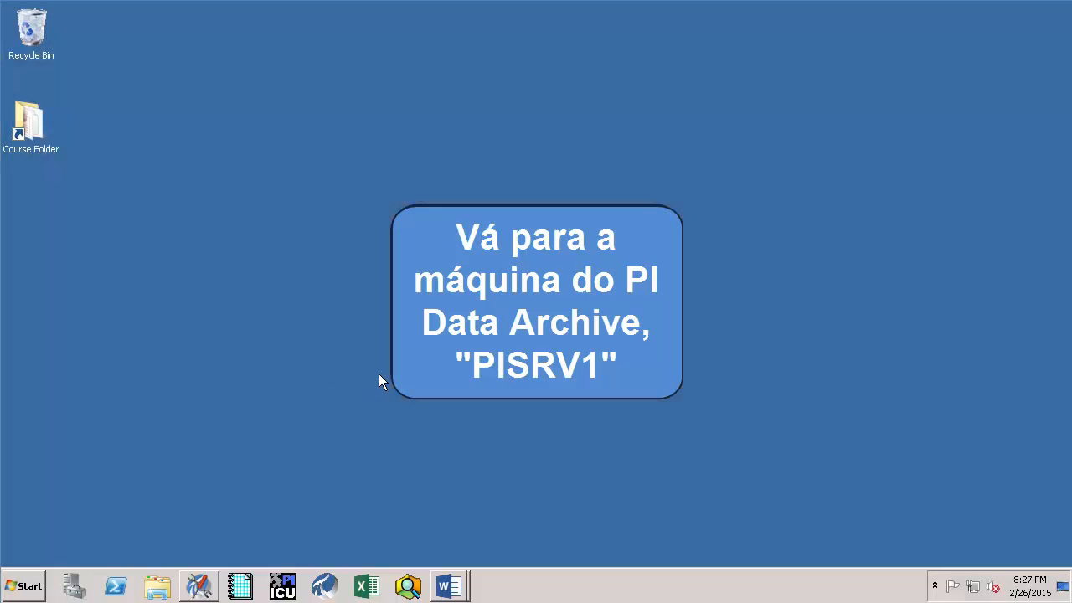
- On the PISRV1 machine, return to PI System Management Tools and add a digital state set named PumpStatus
{"action": "left_click", "coordinate": [198, 586]}
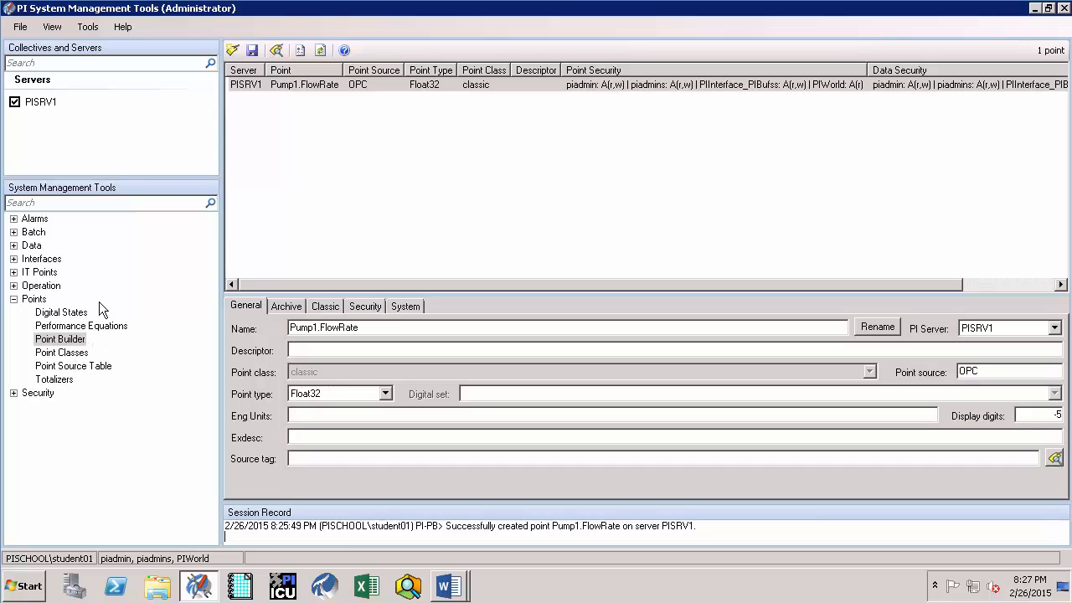
{"action": "left_click", "coordinate": [83, 312]}
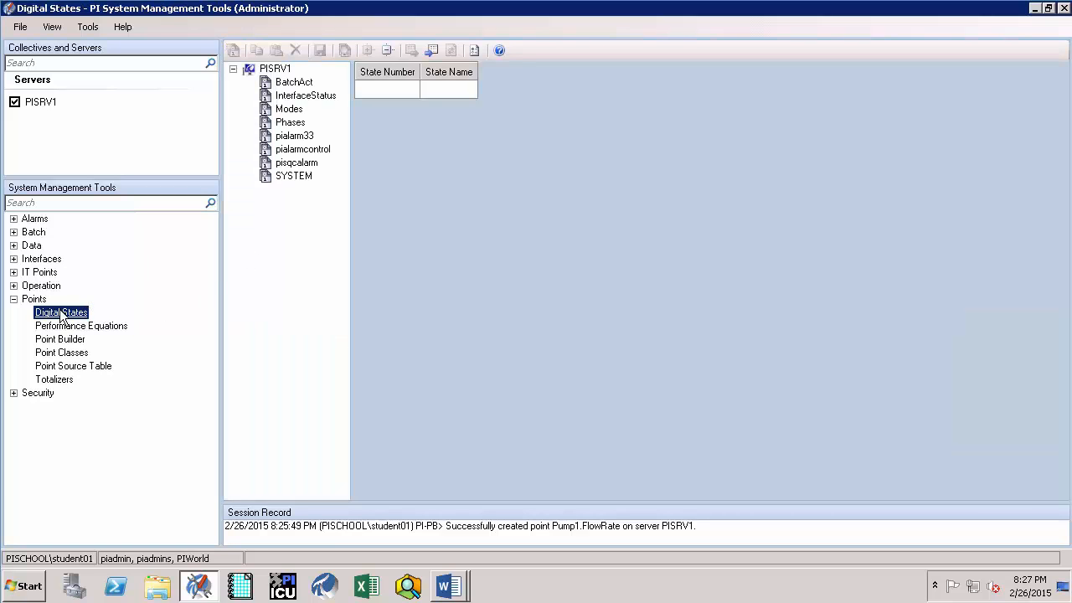
{"action": "key", "text": "ctrl+2"}
{"action": "left_click_drag", "start_coordinate": [98, 310], "coordinate": [163, 255]}
{"action": "key", "text": "Escape"}
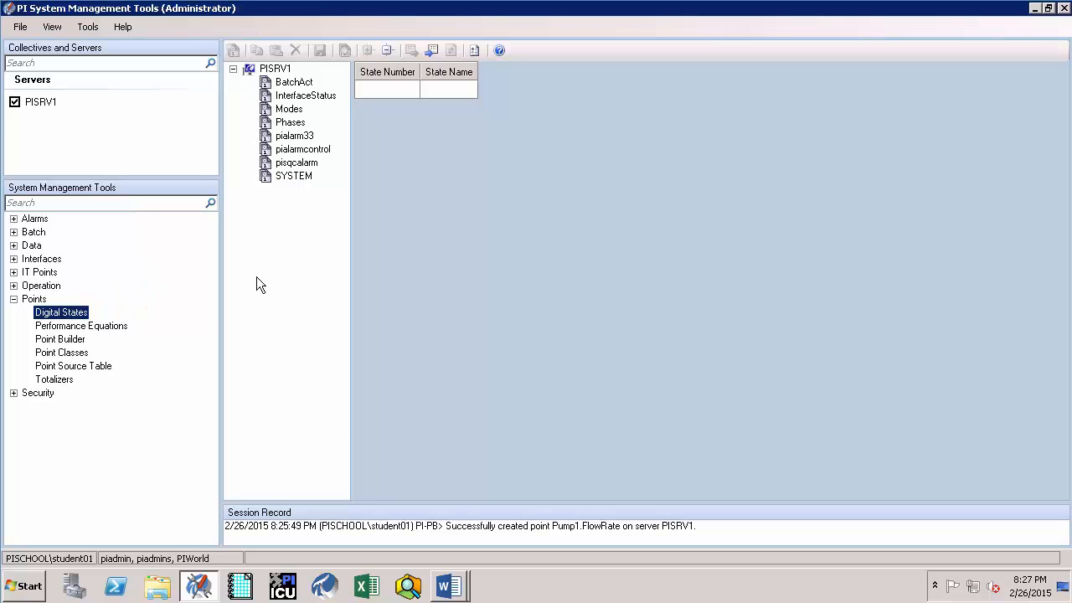
{"action": "right_click", "coordinate": [274, 252]}
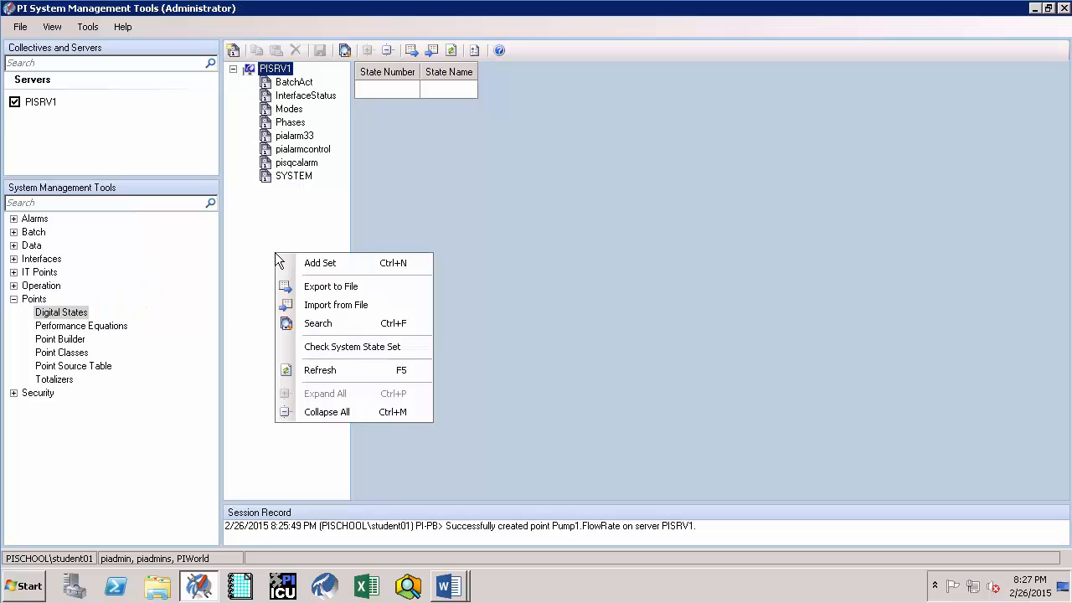
{"action": "left_click", "coordinate": [318, 263]}
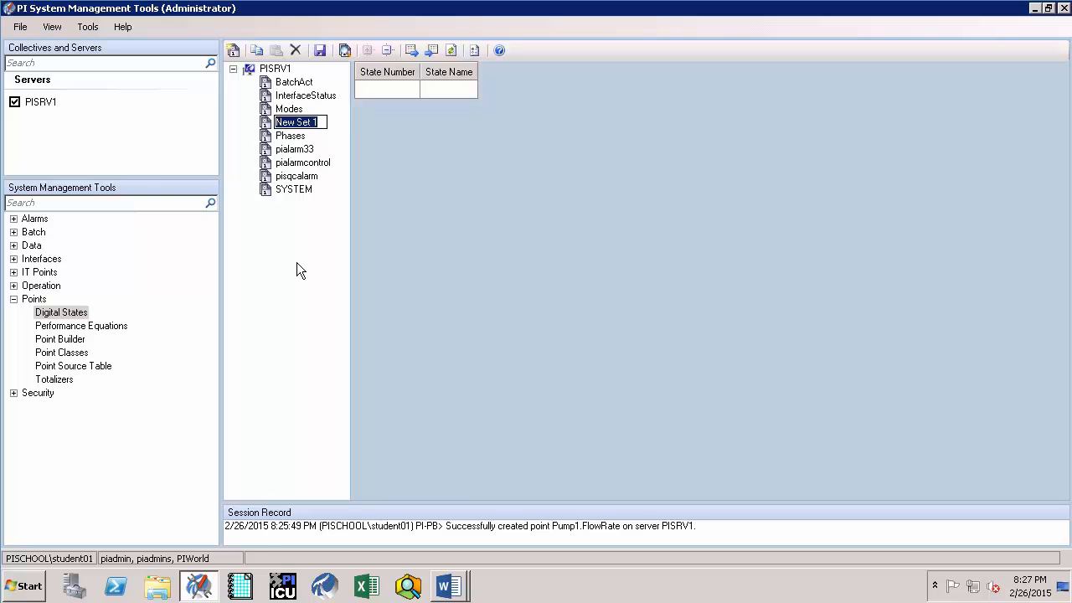
{"action": "type", "text": "PumpStatus"}
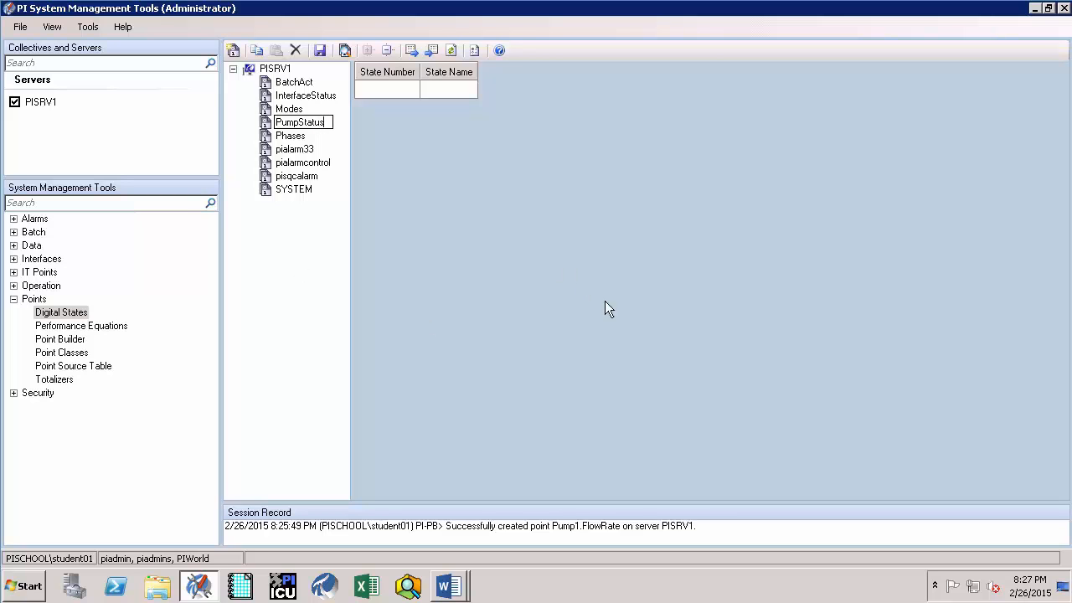
- Define states 0 to 2 of the PumpStatus set as Sluggish, Low and Normal
{"action": "left_click", "coordinate": [461, 85]}
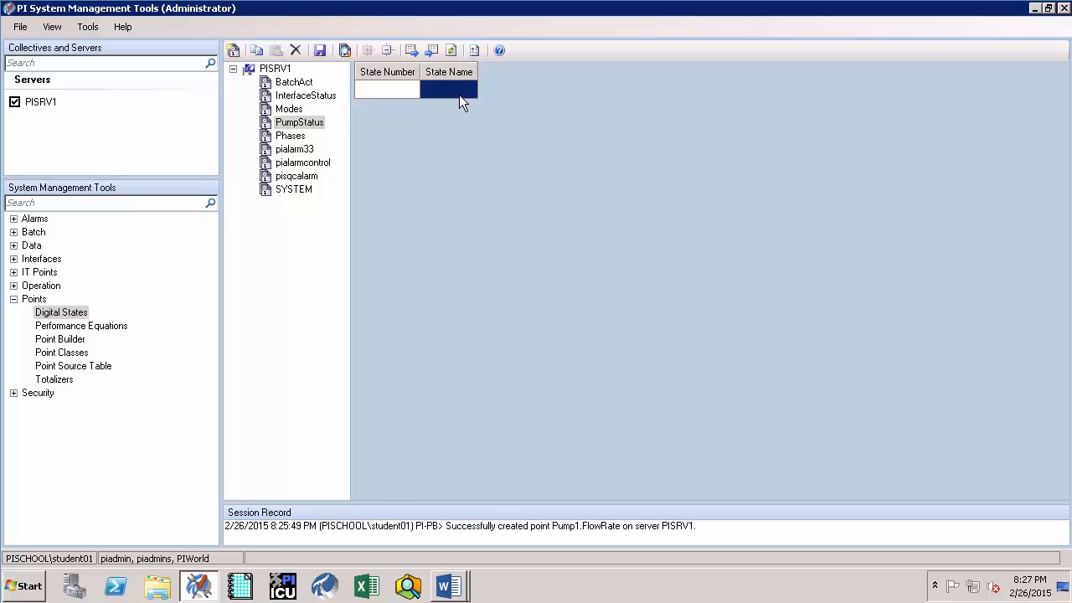
{"action": "type", "text": "Sluggi"}
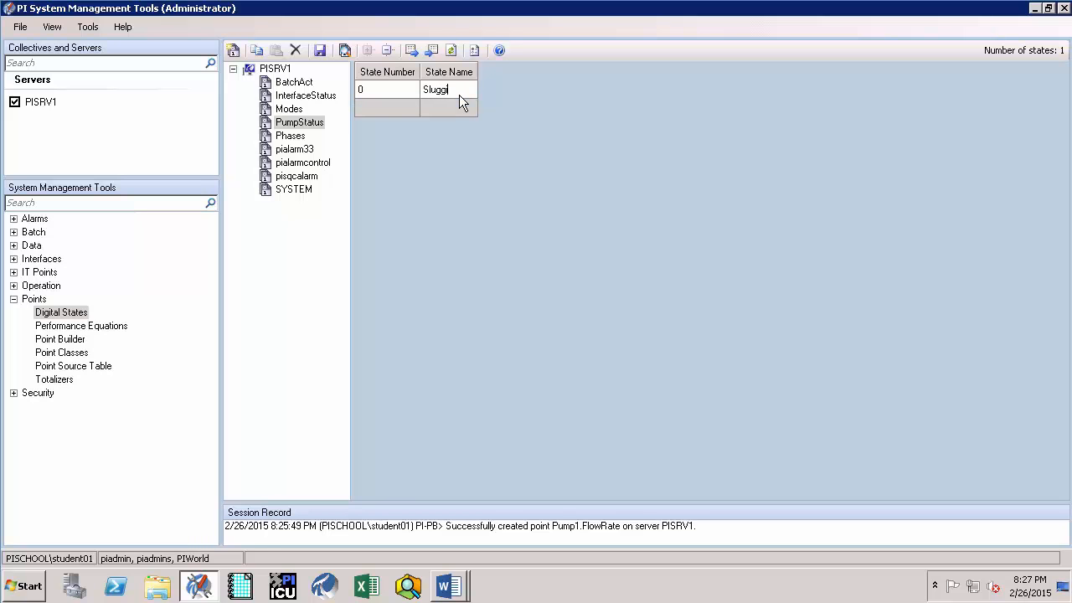
{"action": "key", "text": "Tab"}
{"action": "key", "text": "Tab"}
{"action": "type", "text": "Low"}
{"action": "key", "text": "Tab"}
{"action": "key", "text": "Tab"}
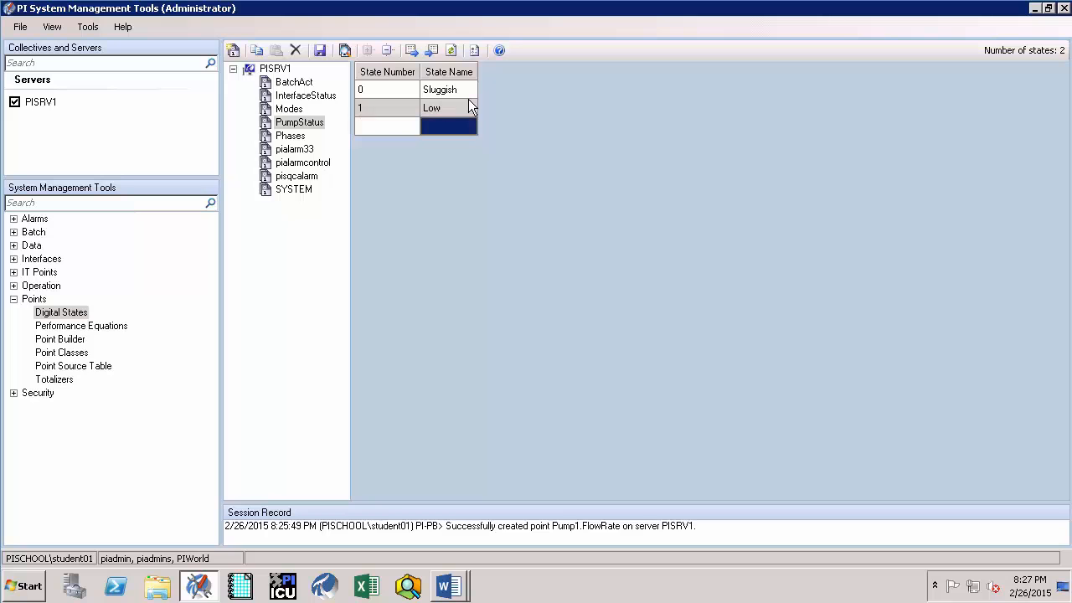
{"action": "type", "text": "N"}
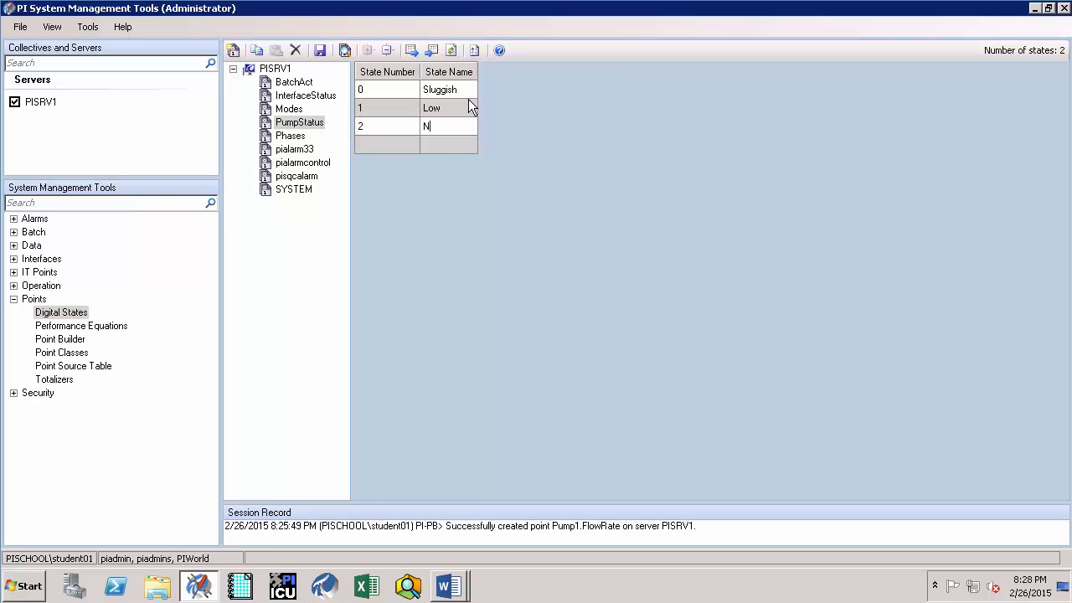
{"action": "type", "text": "ormal"}
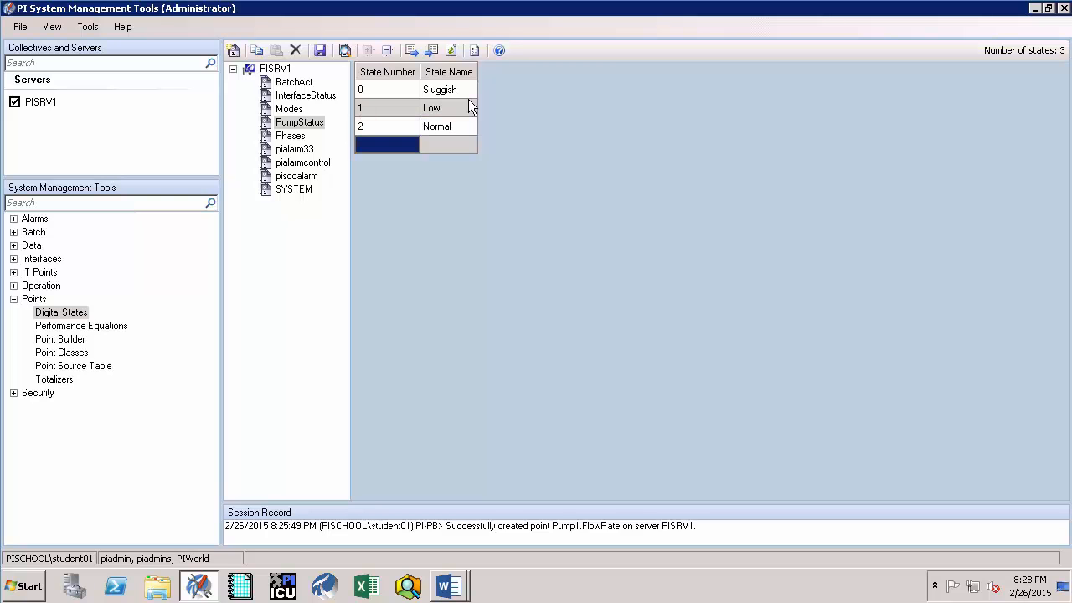
- Define states 3 and 4 of the PumpStatus set as High and GoForIt!, and save the set
{"action": "key", "text": "Tab"}
{"action": "key", "text": "Tab"}
{"action": "type", "text": "High"}
{"action": "key", "text": "Tab"}
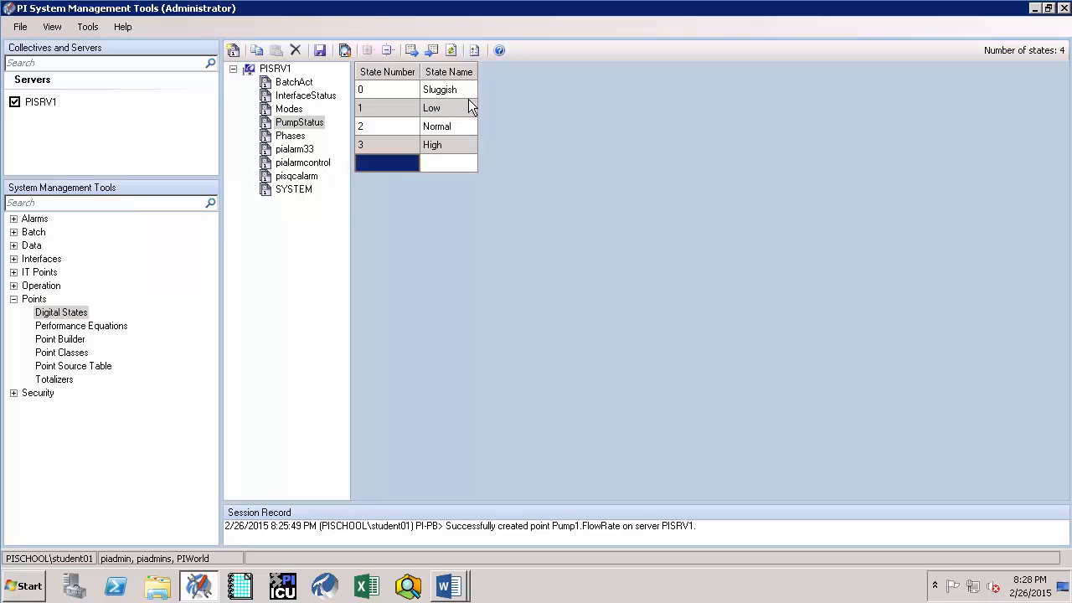
{"action": "key", "text": "Tab"}
{"action": "type", "text": "o"}
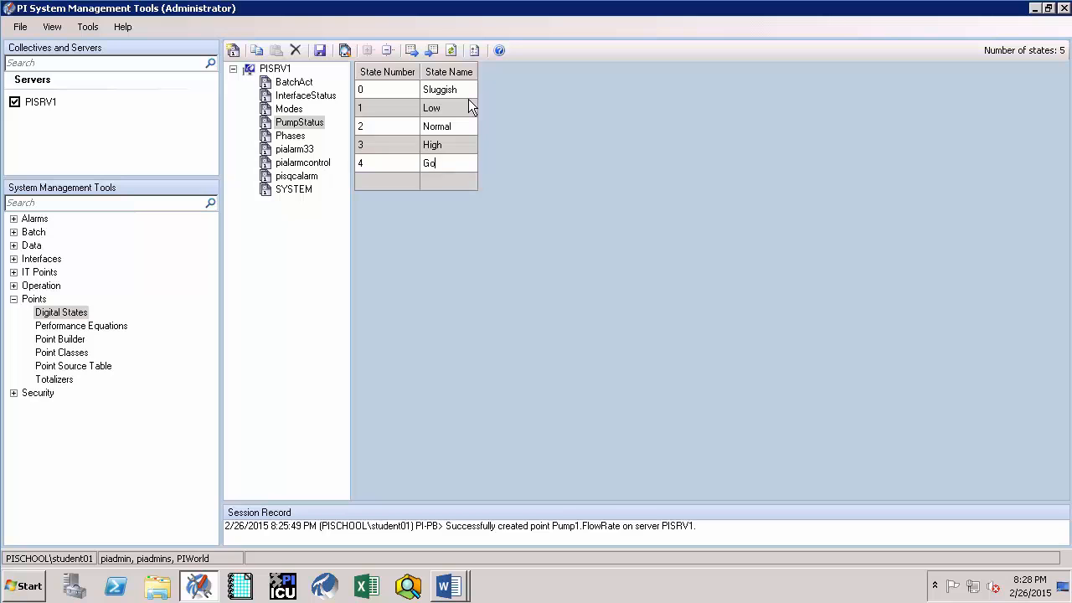
{"action": "type", "text": "Forlt!"}
{"action": "key", "text": "Tab"}
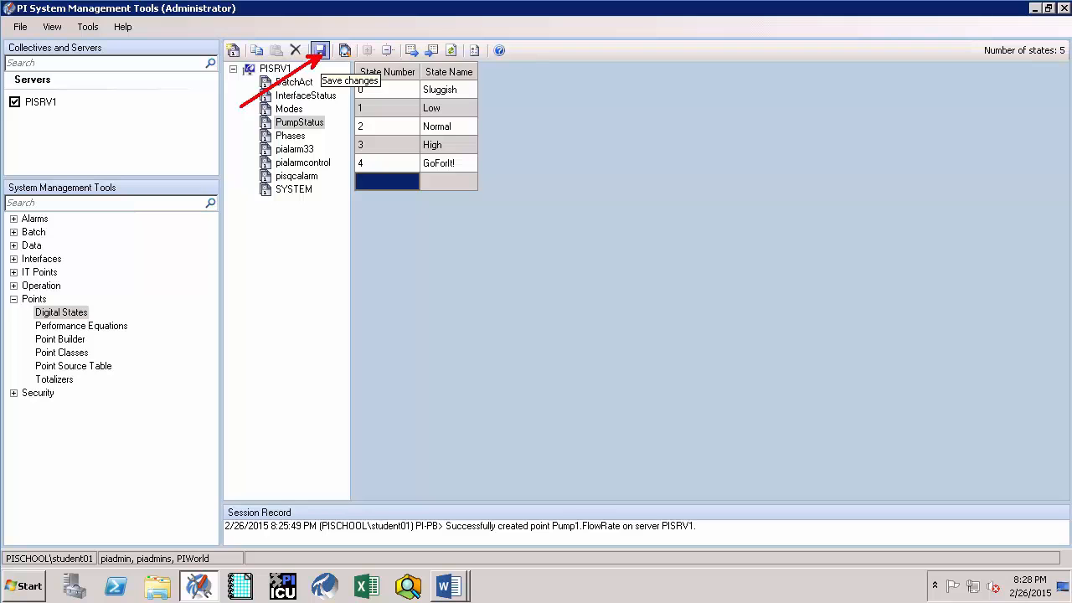
{"action": "left_click", "coordinate": [321, 51]}
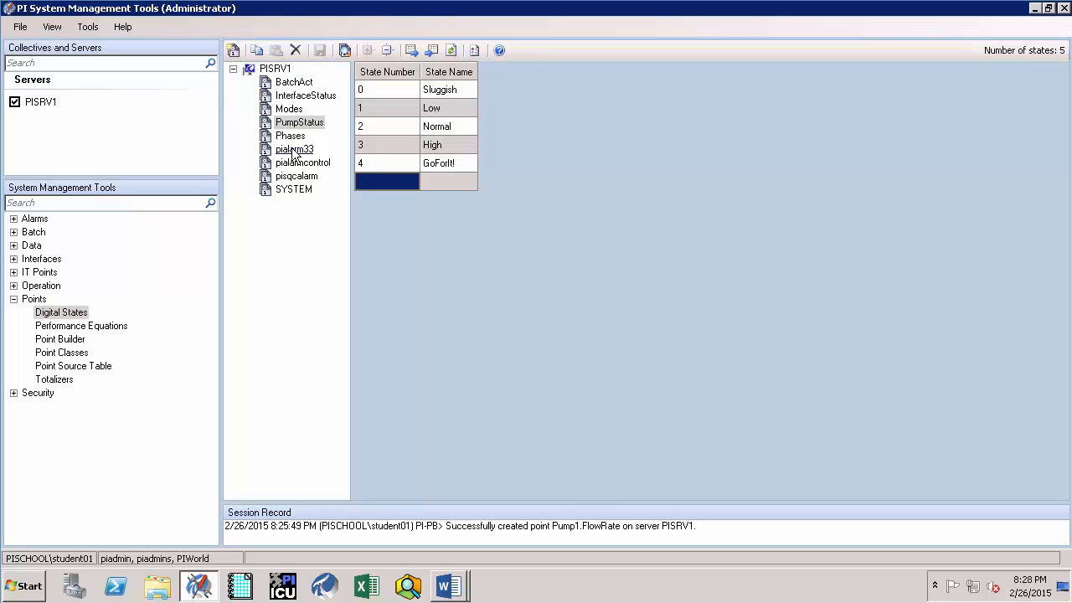
- Start a new PI point in Point Builder, name it Pump1.Status and set its point source to OPC
{"action": "left_click", "coordinate": [60, 340]}
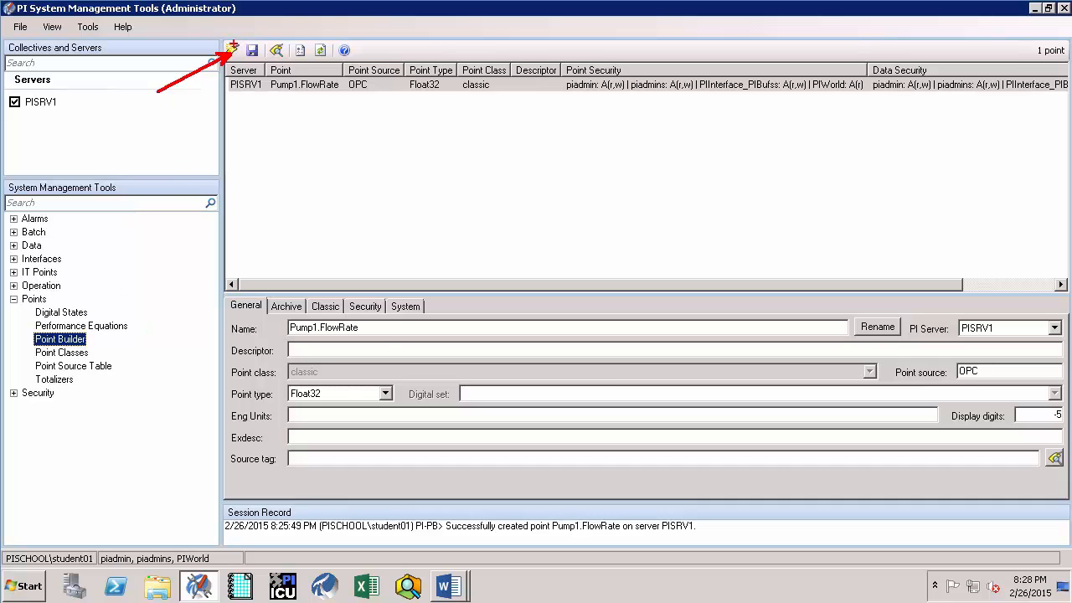
{"action": "left_click", "coordinate": [232, 51]}
{"action": "left_click", "coordinate": [307, 328]}
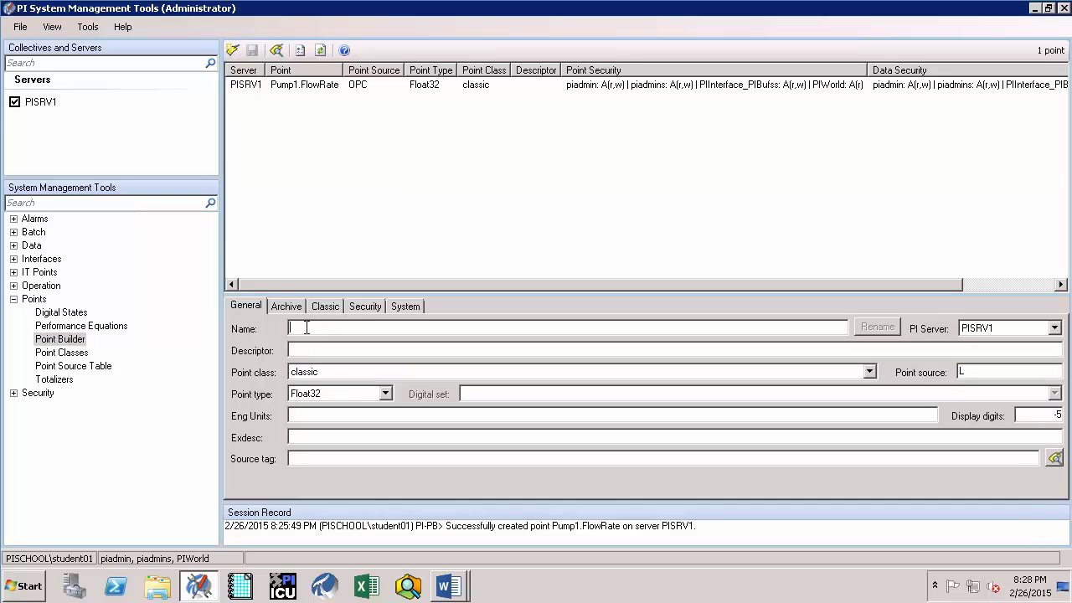
{"action": "type", "text": "PUmp1"}
{"action": "key", "text": "BackSpace"}
{"action": "key", "text": "BackSpace"}
{"action": "key", "text": "BackSpace"}
{"action": "key", "text": "BackSpace"}
{"action": "type", "text": "ump1.Status"}
{"action": "left_click_drag", "start_coordinate": [965, 372], "coordinate": [924, 375]}
{"action": "type", "text": "OPC"}
- Set the point type to Digital, refresh the tag attributes and assign the PumpStatus digital set
{"action": "left_click", "coordinate": [358, 391]}
{"action": "left_click", "coordinate": [333, 407]}
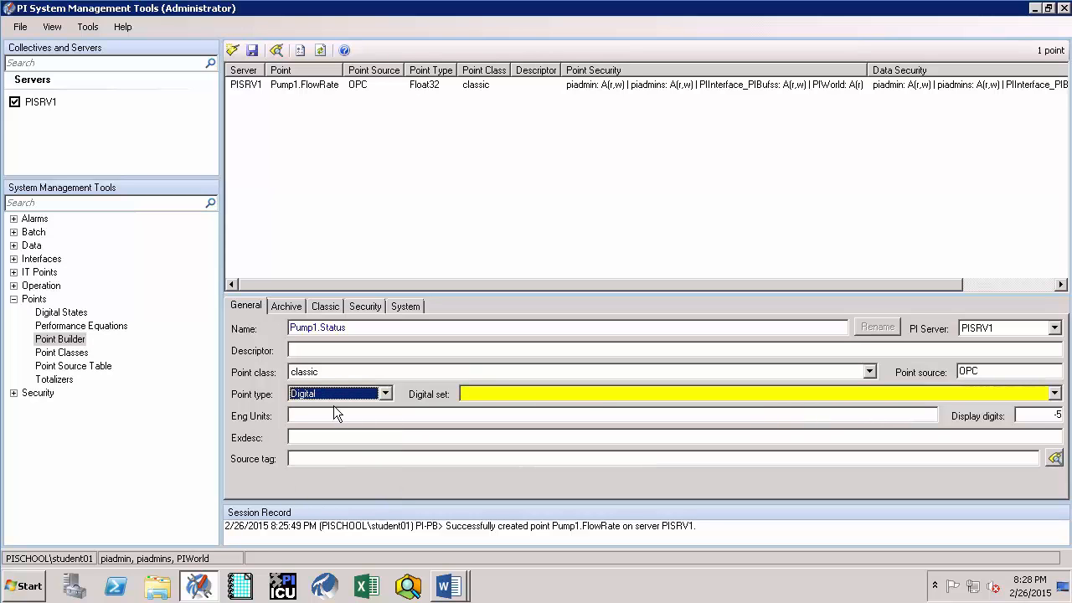
{"action": "left_click", "coordinate": [486, 391]}
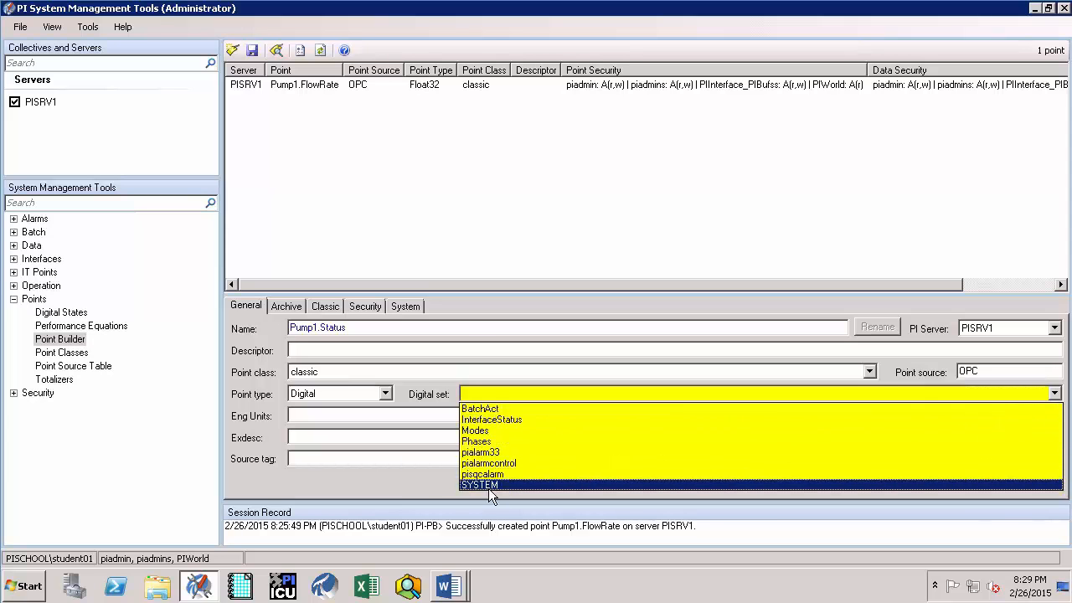
{"action": "left_click", "coordinate": [450, 266]}
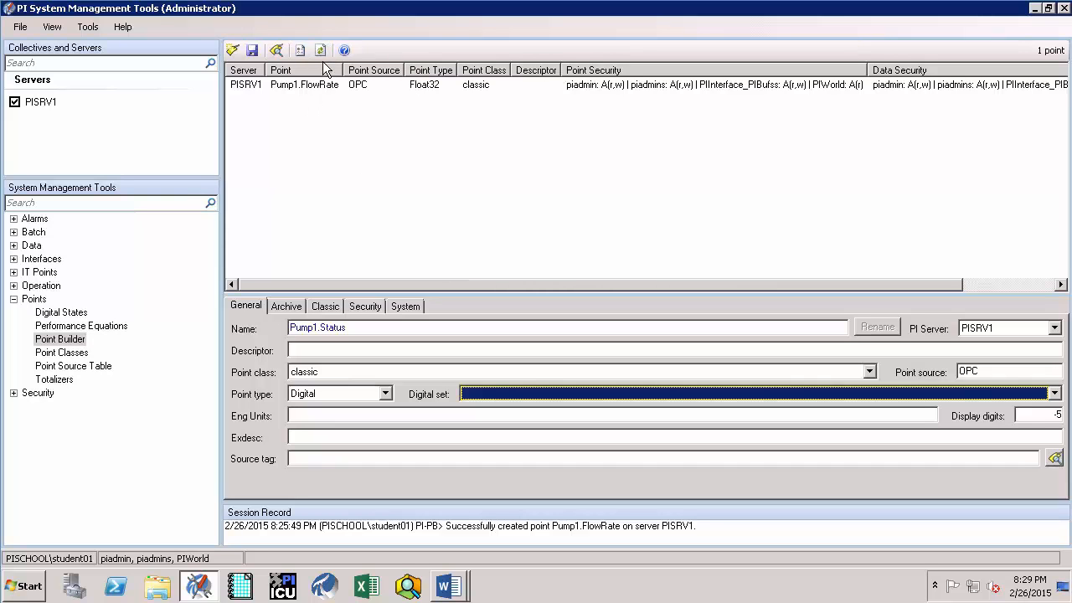
{"action": "left_click_drag", "start_coordinate": [320, 51], "coordinate": [251, 111]}
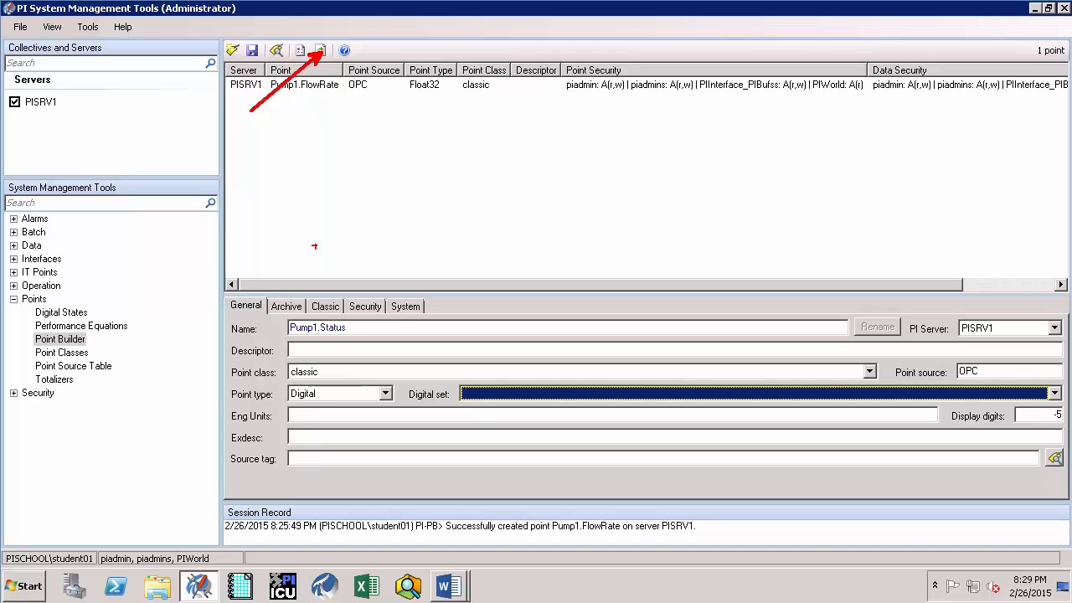
{"action": "key", "text": "Escape"}
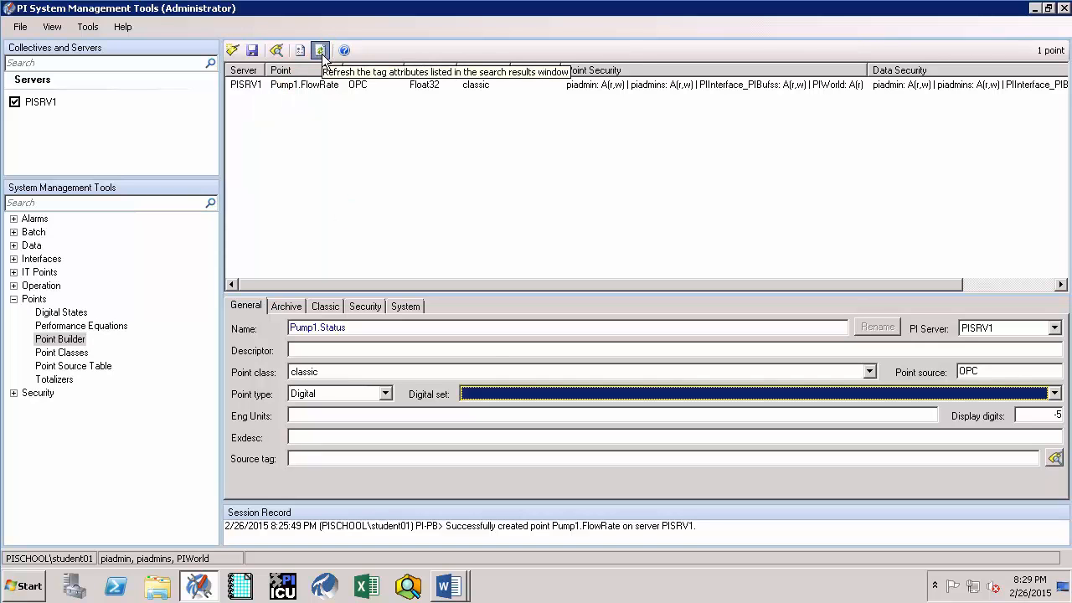
{"action": "left_click", "coordinate": [494, 393]}
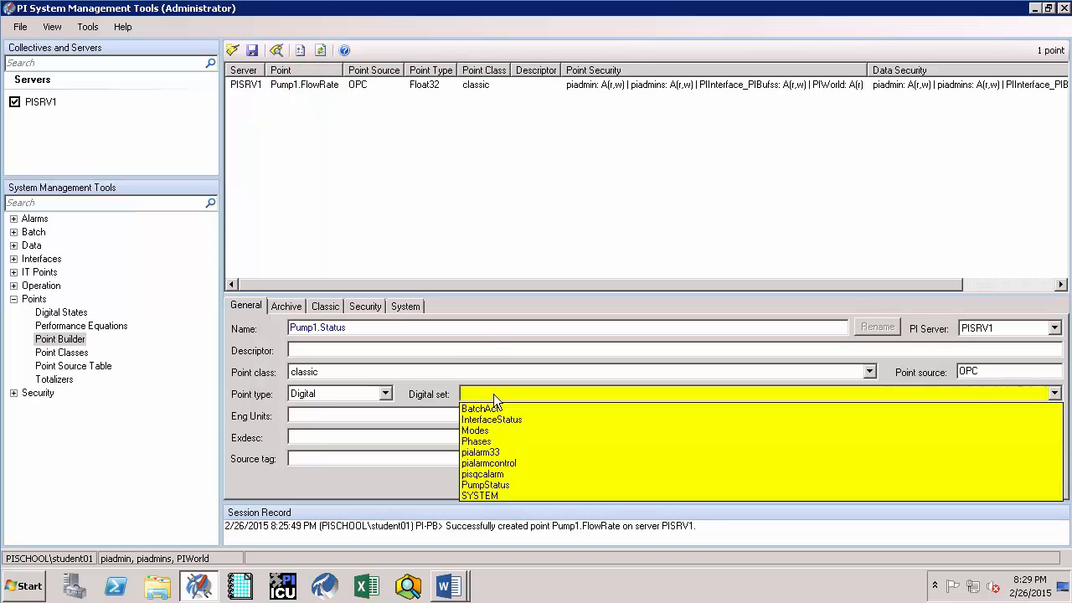
{"action": "left_click", "coordinate": [498, 487]}
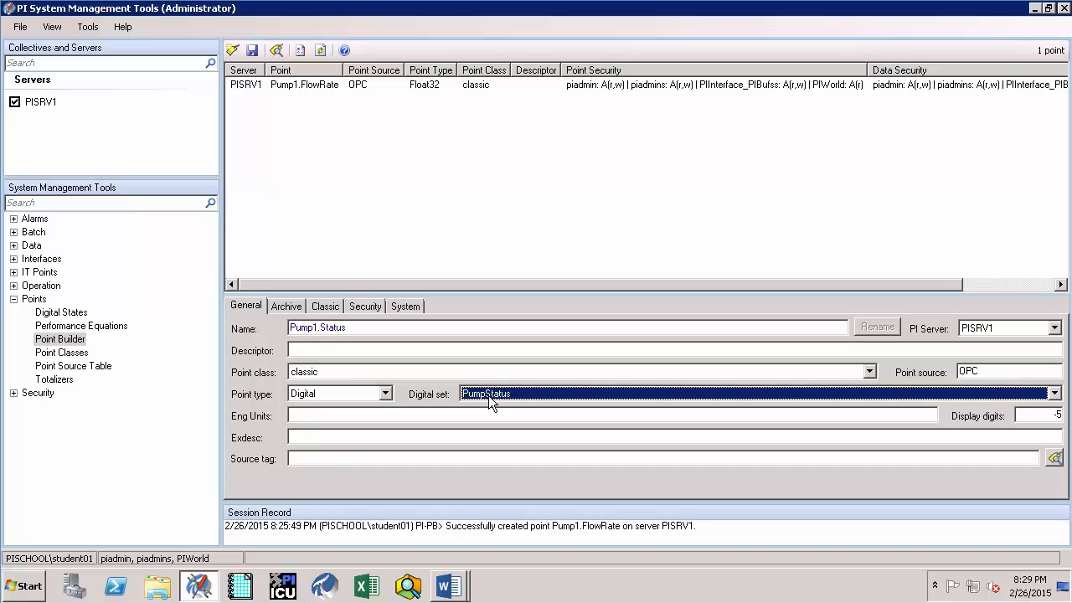
- Set the point's Location1 to 1, Location4 to 4 and instrument tag to Sample Process/Pump1/Status
{"action": "left_click", "coordinate": [326, 306]}
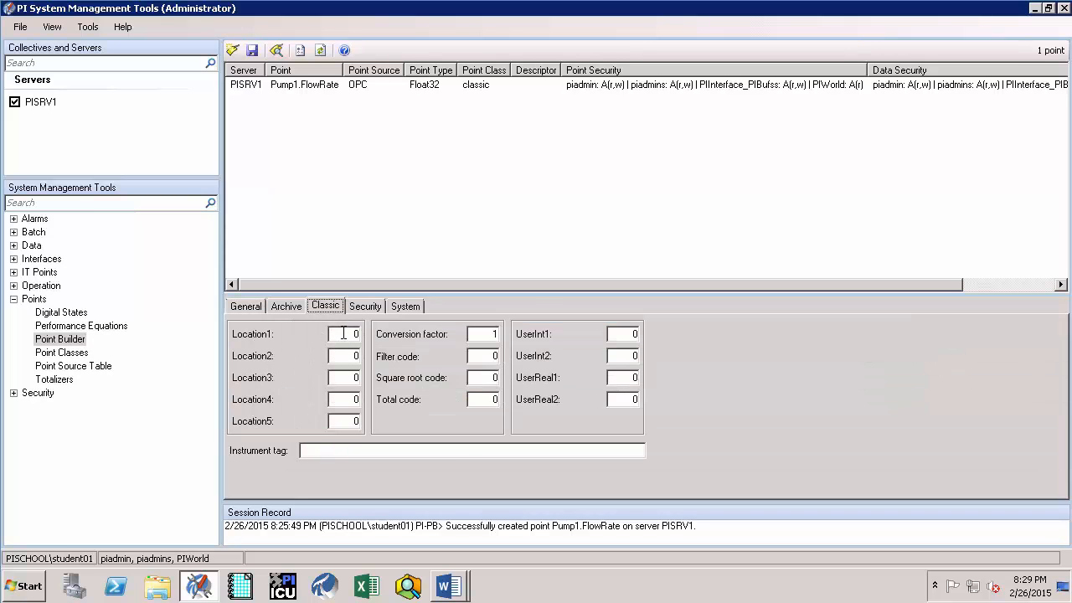
{"action": "type", "text": "1"}
{"action": "left_click", "coordinate": [354, 398]}
{"action": "type", "text": "4"}
{"action": "type", "text": "Sample Process/Pump1/Status"}
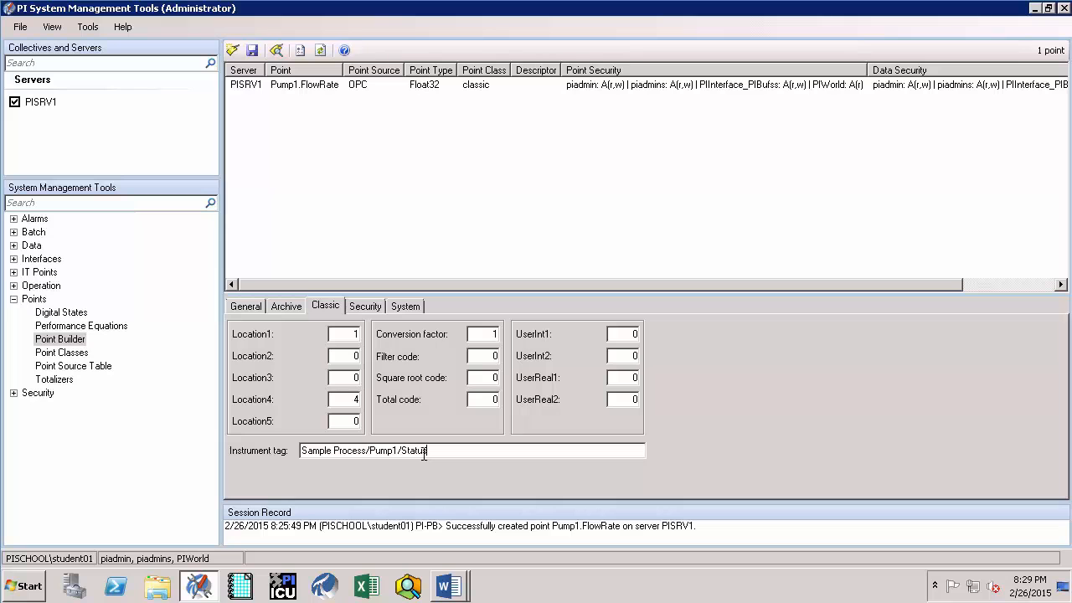
- Review the Security, Archive and General attributes of Pump1.Status, and save the new point
{"action": "left_click", "coordinate": [384, 306]}
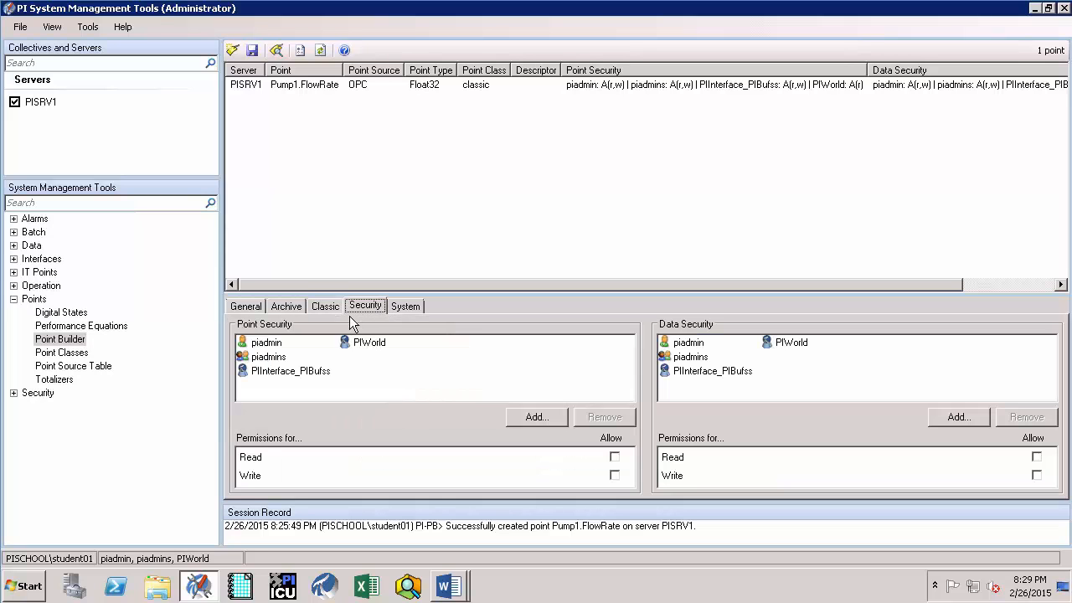
{"action": "left_click", "coordinate": [288, 307]}
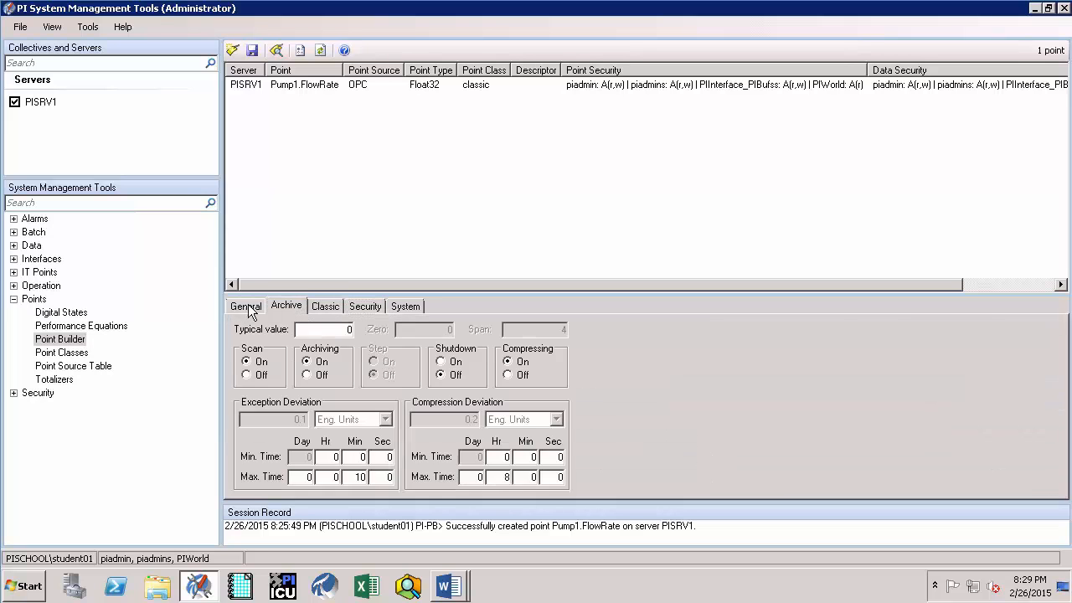
{"action": "left_click", "coordinate": [247, 306]}
{"action": "left_click", "coordinate": [252, 50]}
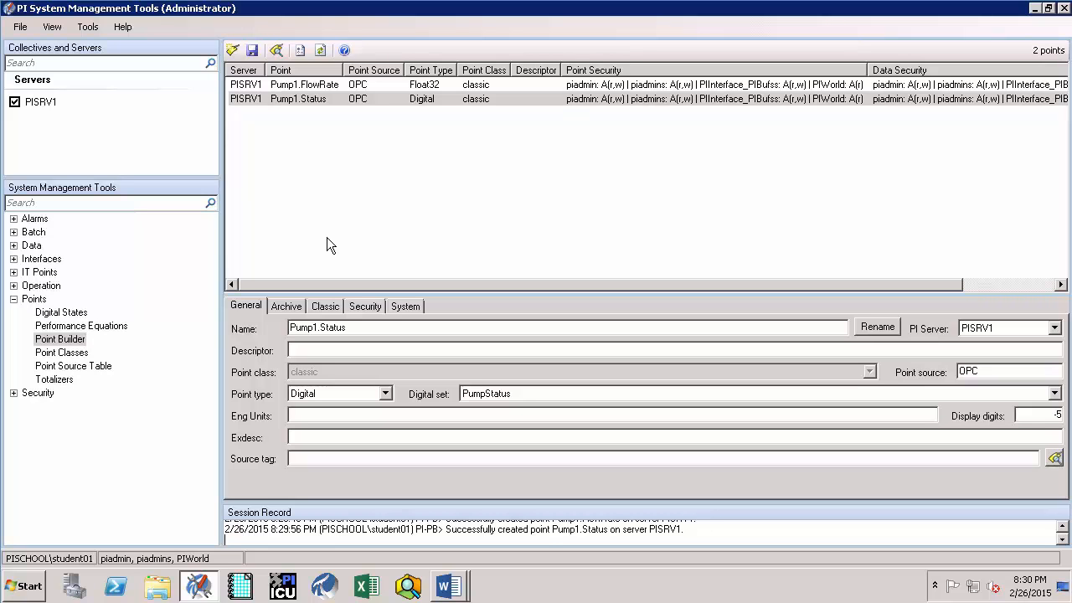
- Open the Current Values tool under Data and run a tag search for points with point source OPC
{"action": "left_click", "coordinate": [14, 299]}
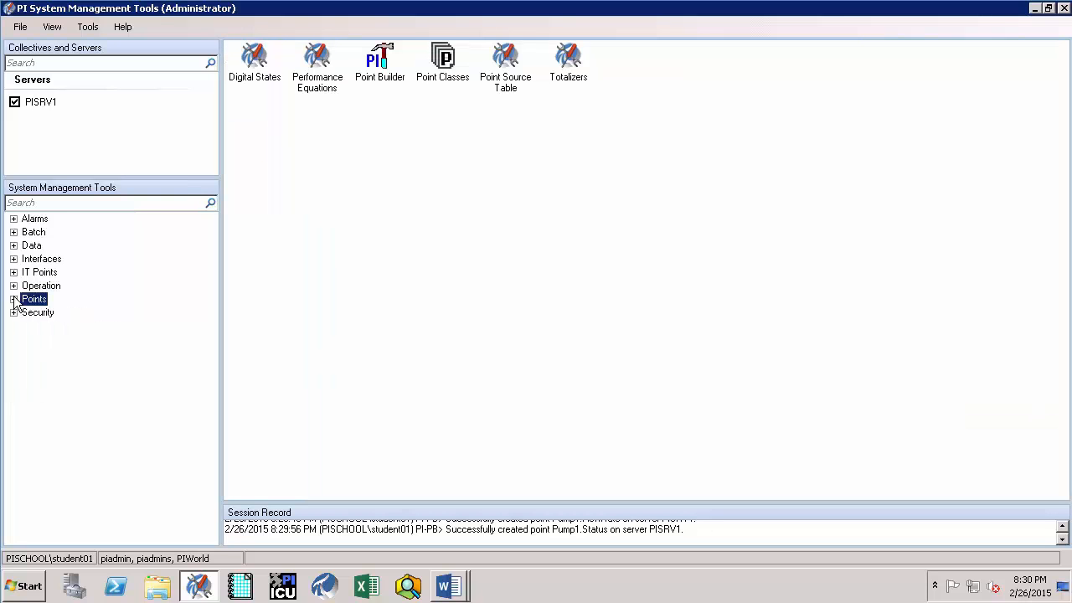
{"action": "left_click", "coordinate": [14, 245]}
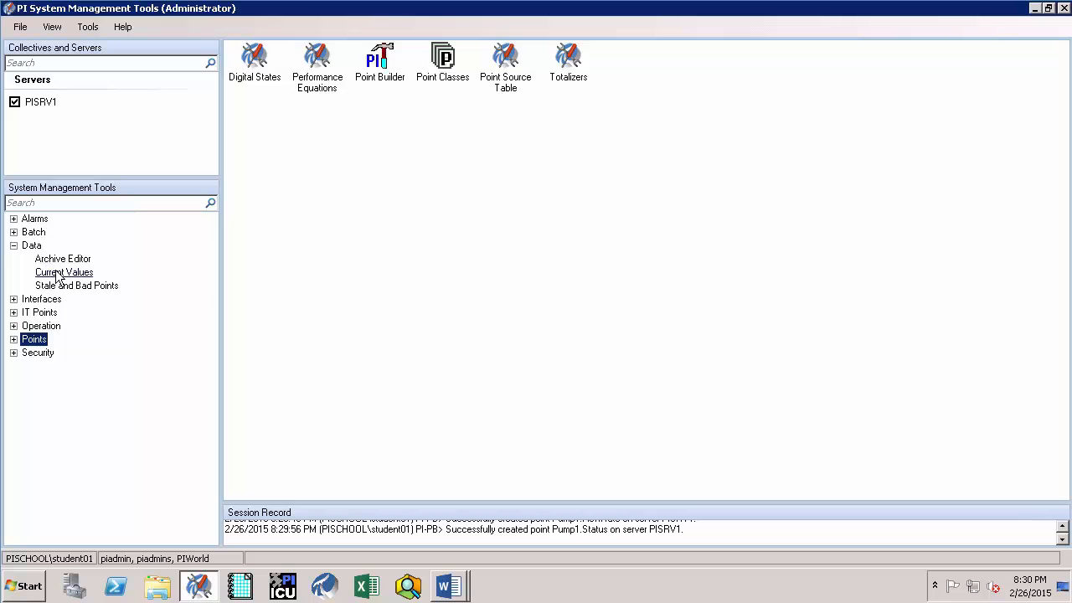
{"action": "left_click", "coordinate": [60, 272]}
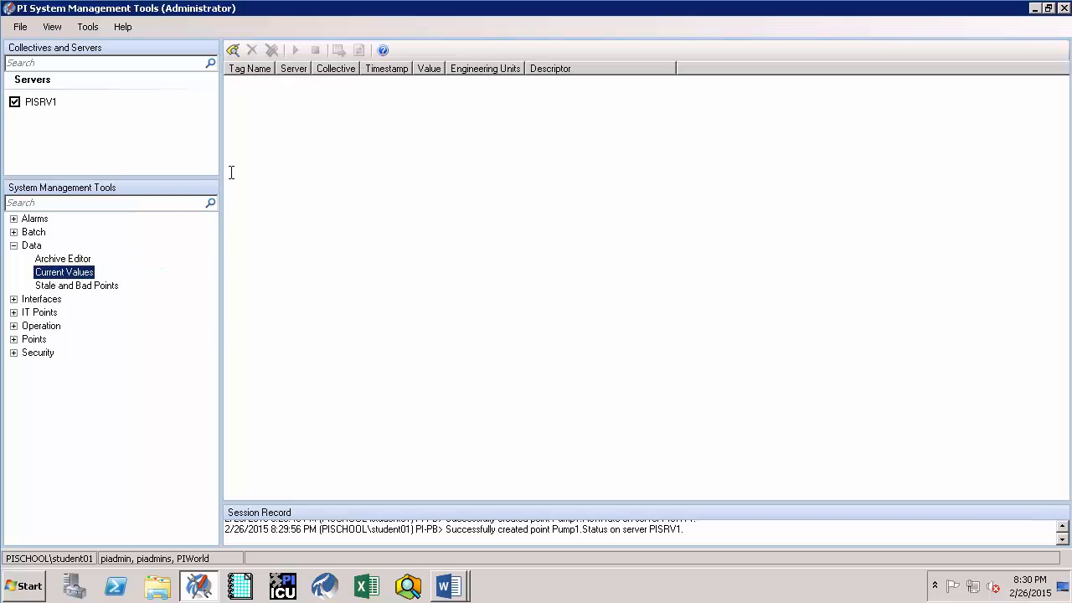
{"action": "left_click", "coordinate": [235, 51]}
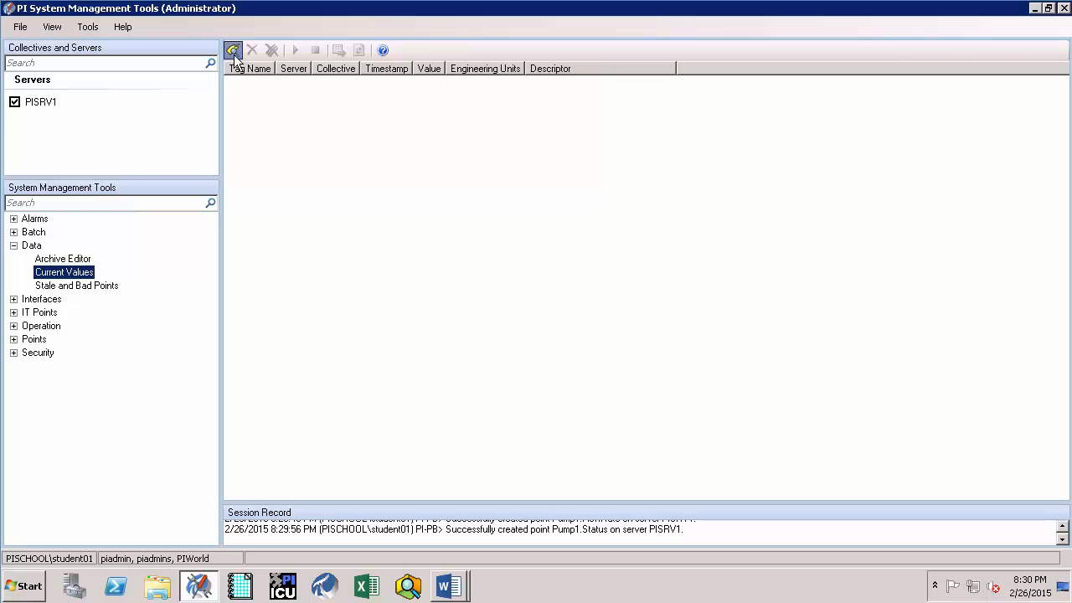
{"action": "left_click", "coordinate": [489, 182]}
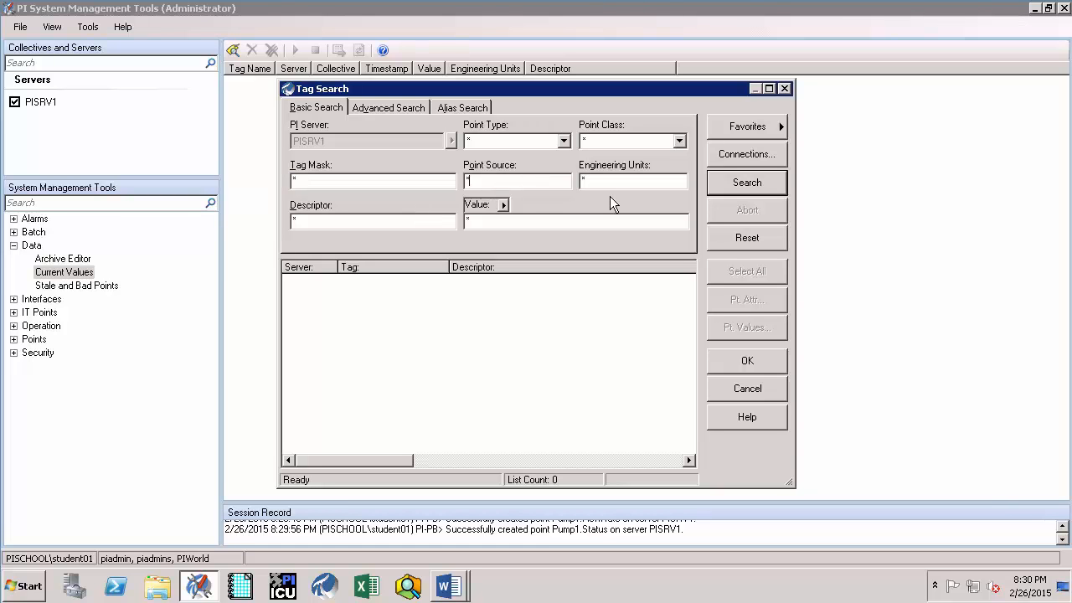
{"action": "key", "text": "BackSpace"}
{"action": "type", "text": "0PC"}
{"action": "left_click", "coordinate": [745, 186]}
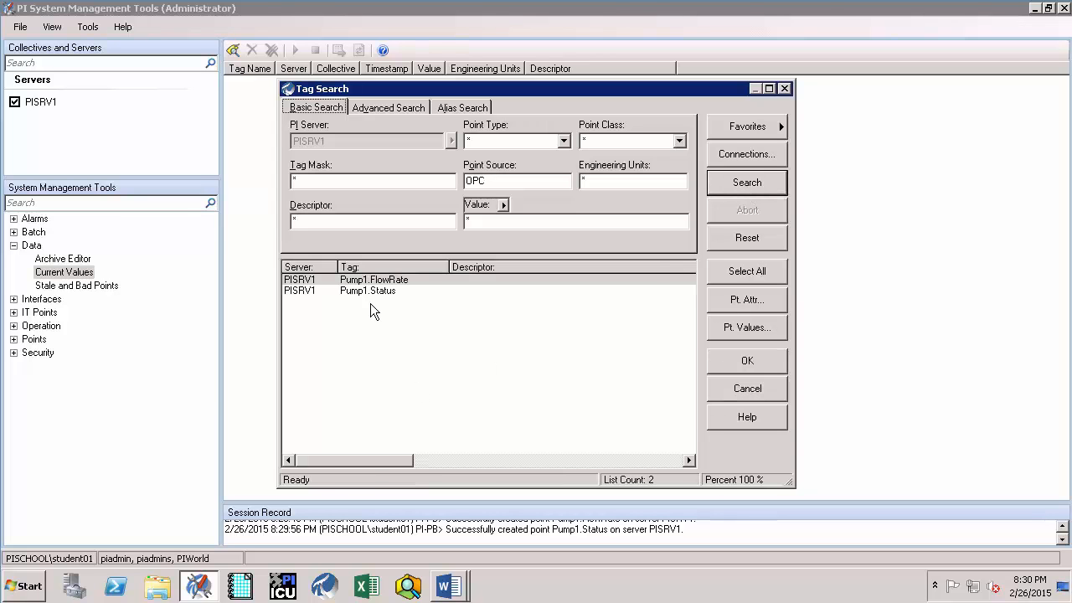
- Add both Pump1.FlowRate and Pump1.Status from the search results to Current Values, and start updating their values
{"action": "left_click", "coordinate": [747, 270]}
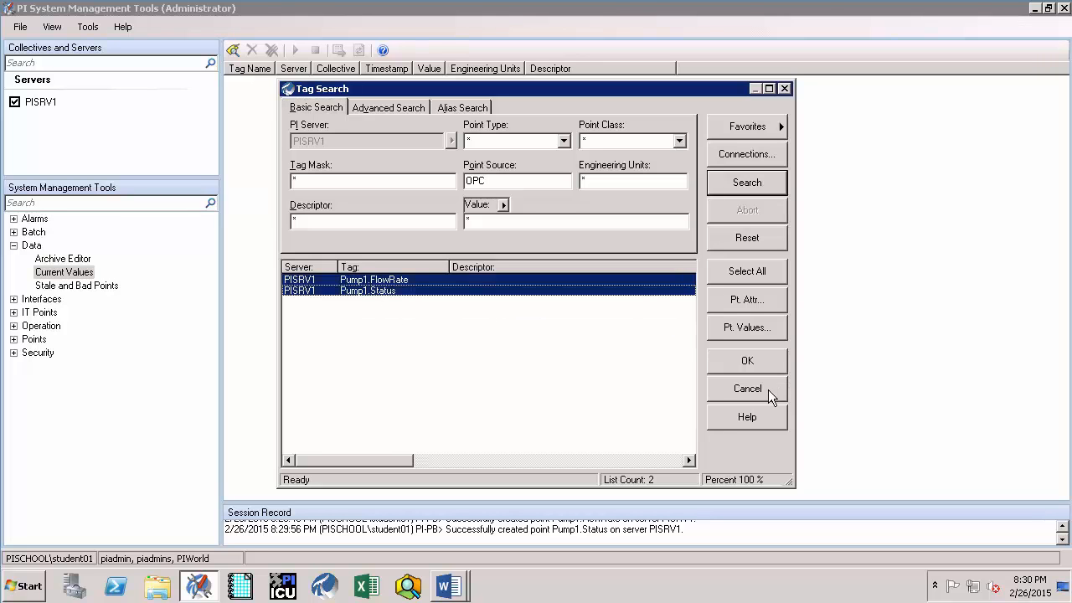
{"action": "left_click", "coordinate": [742, 275]}
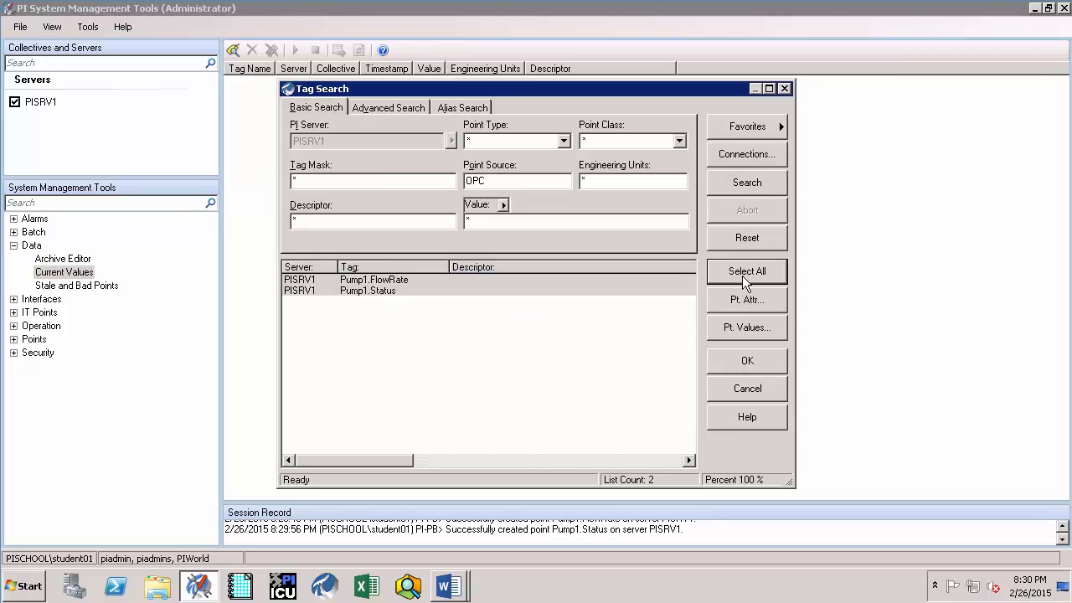
{"action": "left_click", "coordinate": [748, 362]}
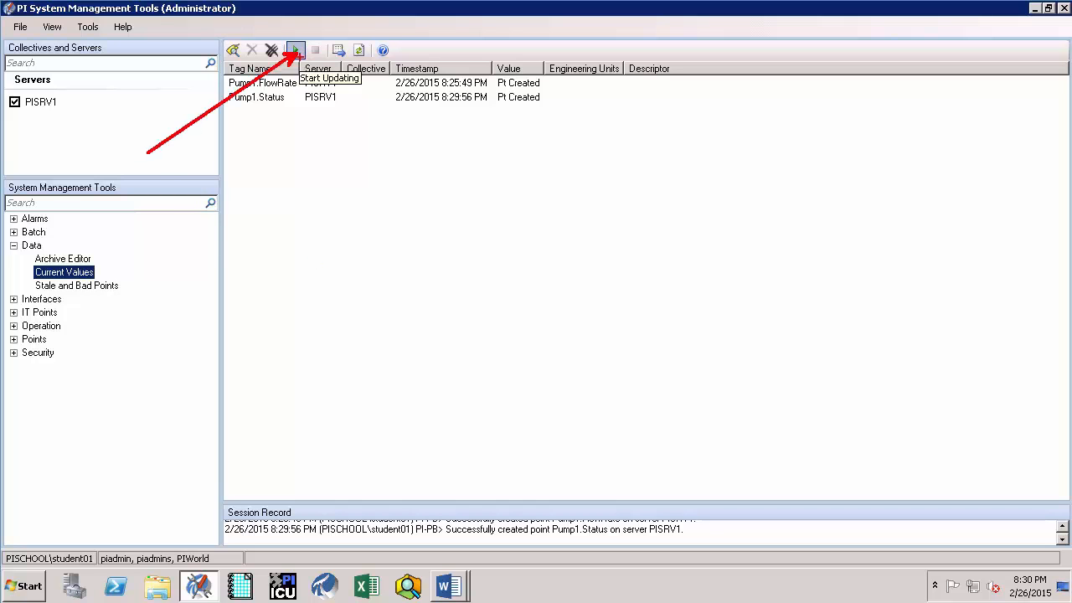
{"action": "left_click", "coordinate": [294, 50]}
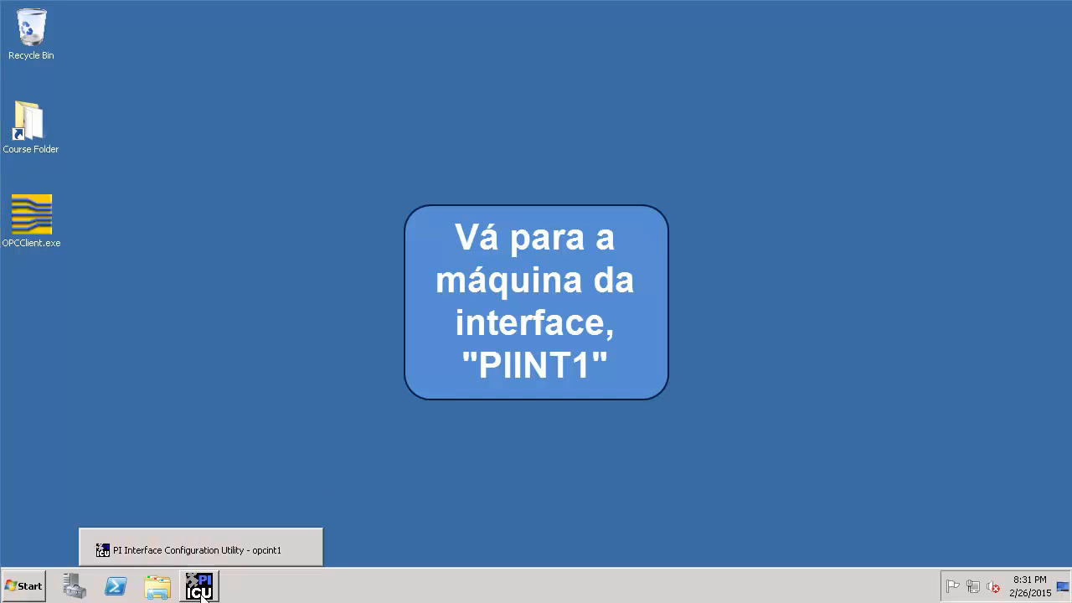
- Switch to PI Interface Configuration Utility on PIINT1, open the live message log for opcint1 and enlarge its window downward
{"action": "left_click", "coordinate": [200, 591]}
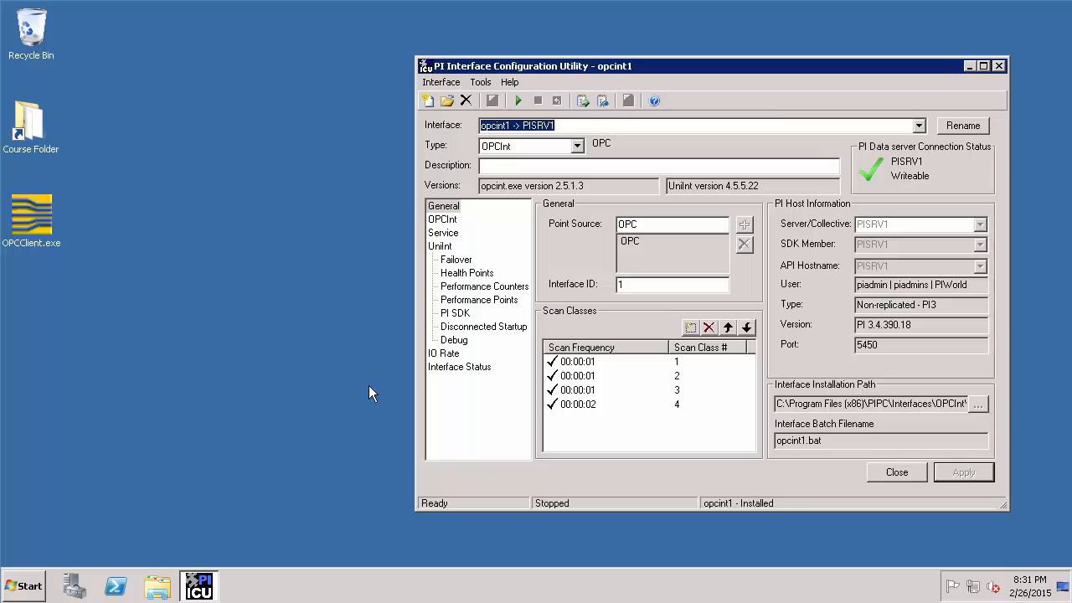
{"action": "left_click", "coordinate": [602, 103]}
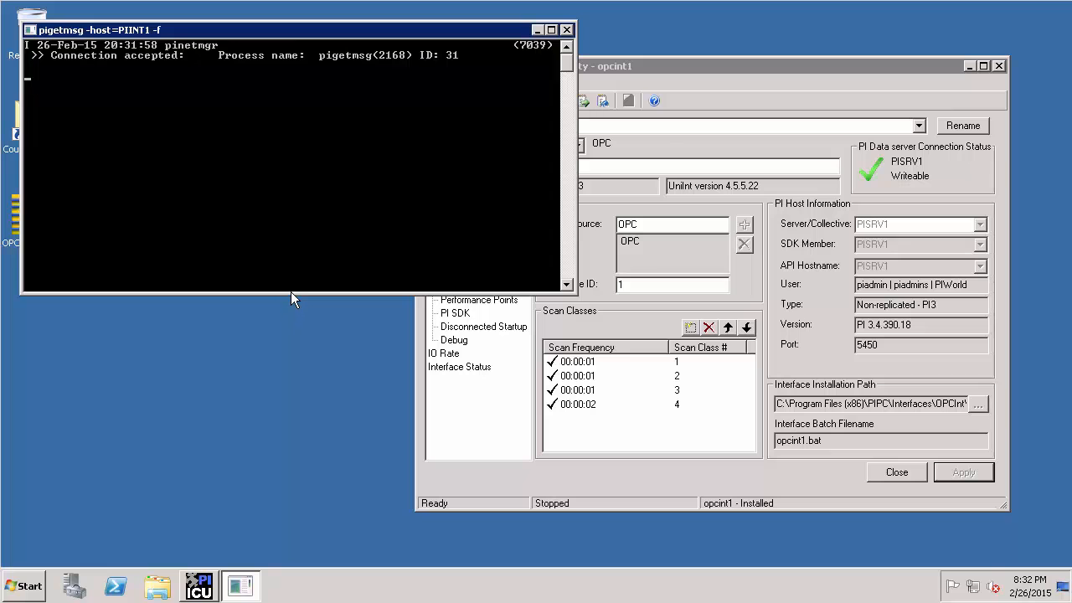
{"action": "left_click_drag", "start_coordinate": [294, 294], "coordinate": [272, 559]}
- Start the opcint1 interface service from the PI Interface Configuration Utility
{"action": "left_click", "coordinate": [721, 69]}
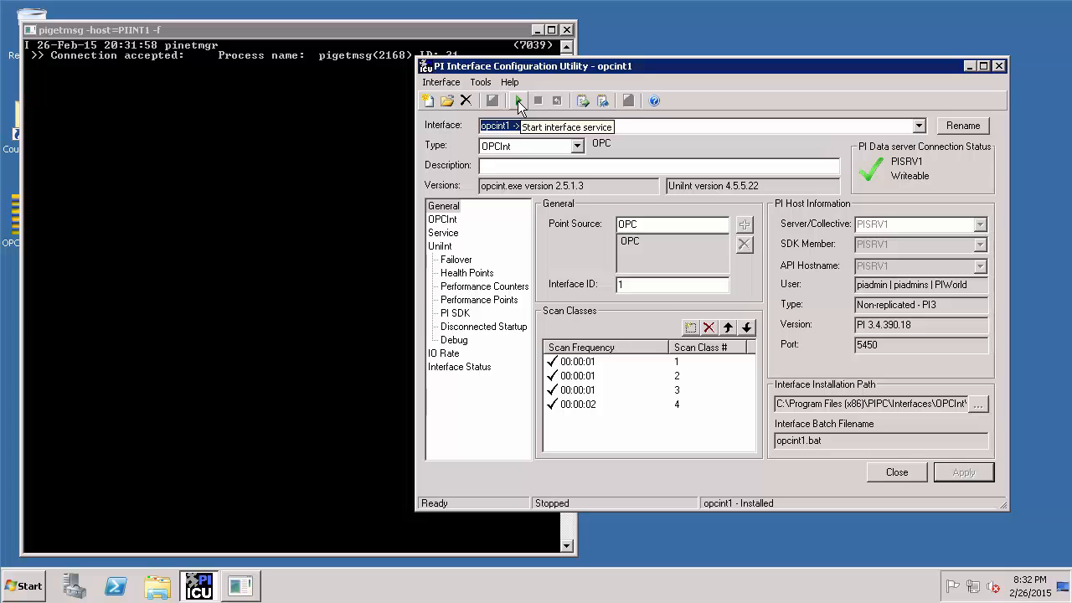
{"action": "left_click_drag", "start_coordinate": [518, 100], "coordinate": [459, 141]}
{"action": "key", "text": "Escape"}
{"action": "left_click", "coordinate": [518, 101]}
- Examine the interface startup messages in the log, including the loaded points, scan classes and OPC server connection
{"action": "left_click", "coordinate": [461, 39]}
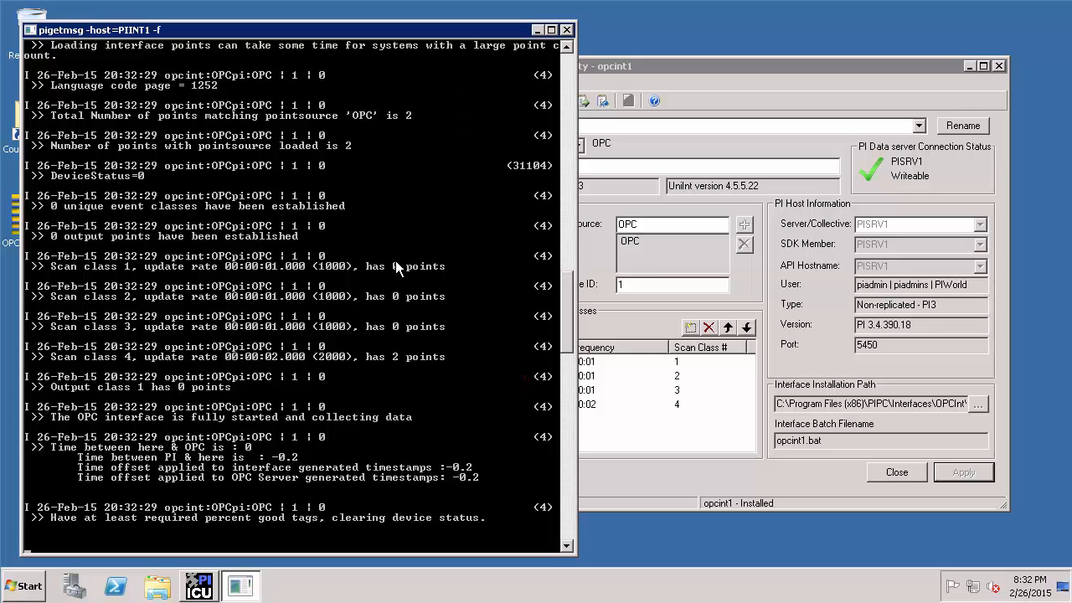
{"action": "left_click_drag", "start_coordinate": [572, 345], "coordinate": [568, 251]}
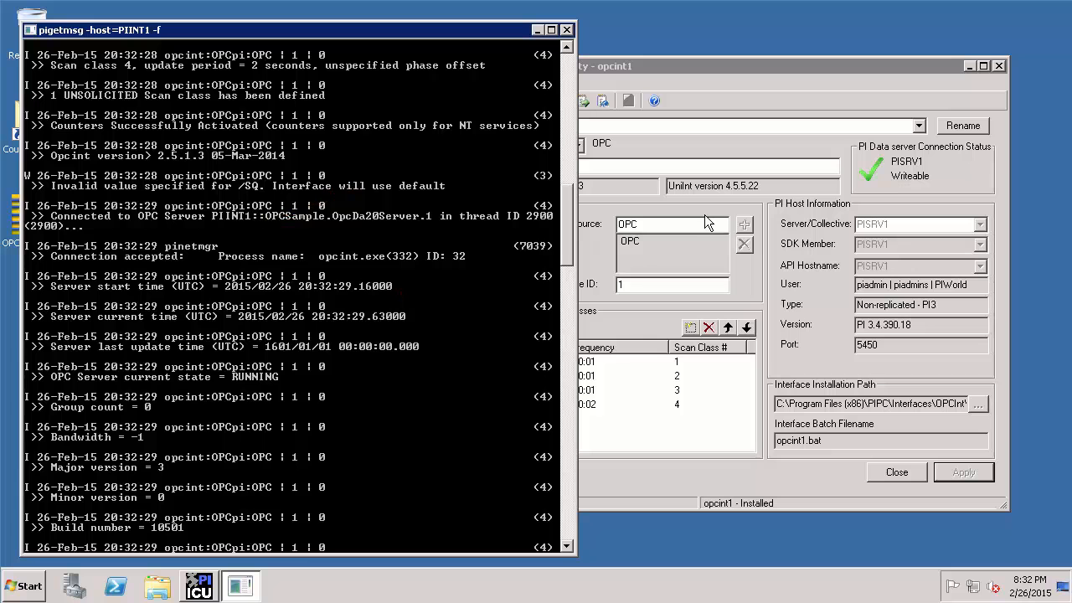
{"action": "left_click_drag", "start_coordinate": [570, 246], "coordinate": [566, 186]}
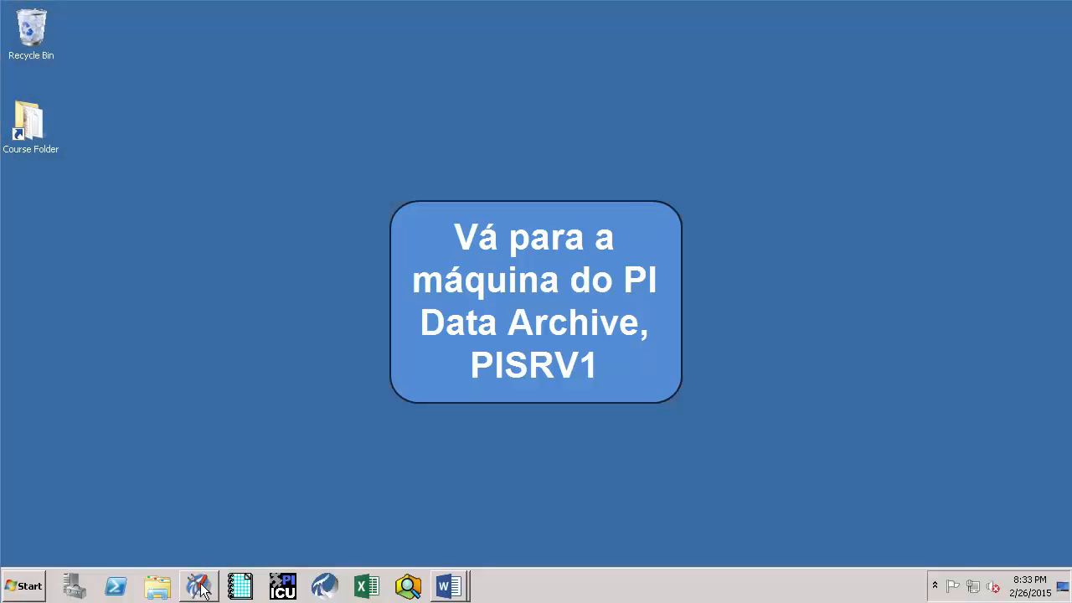
- Switch to PI System Management Tools on PISRV1 and check the current values of the two Pump1 points
{"action": "mouse_move", "coordinate": [200, 583]}
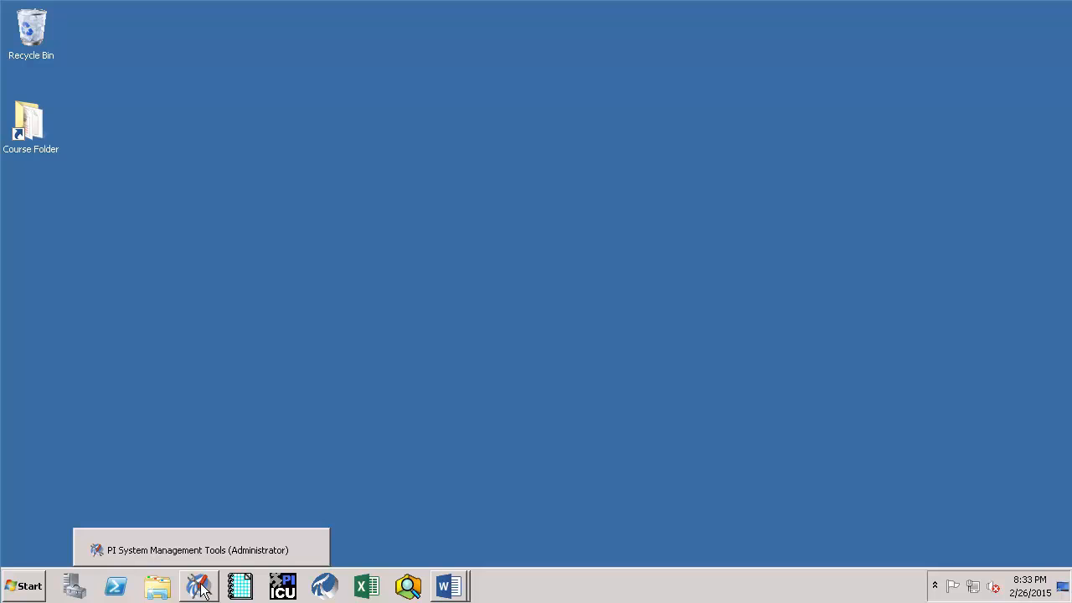
{"action": "left_click", "coordinate": [200, 586]}
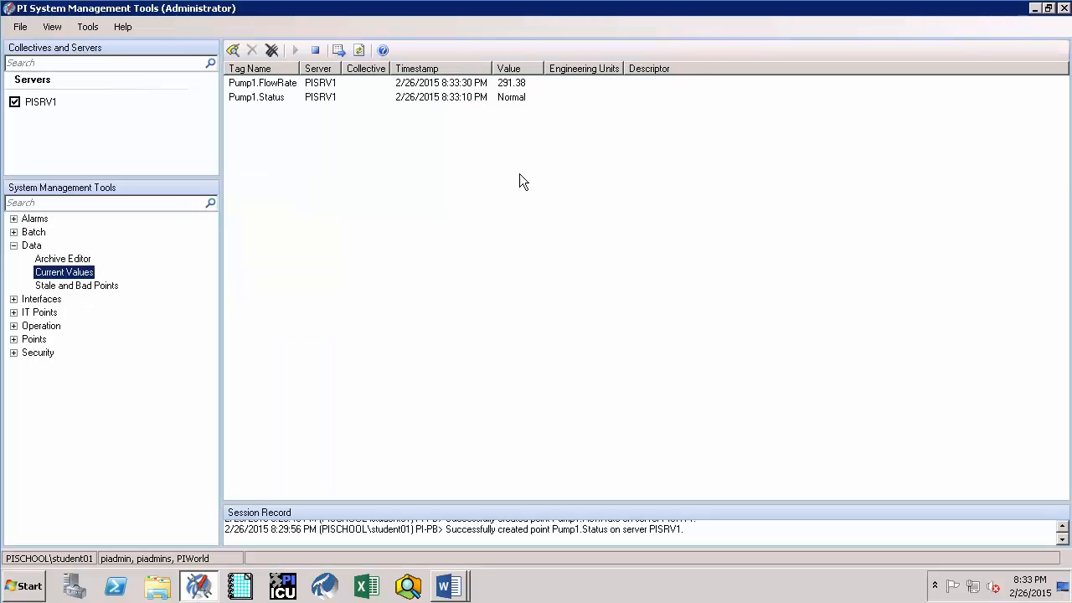